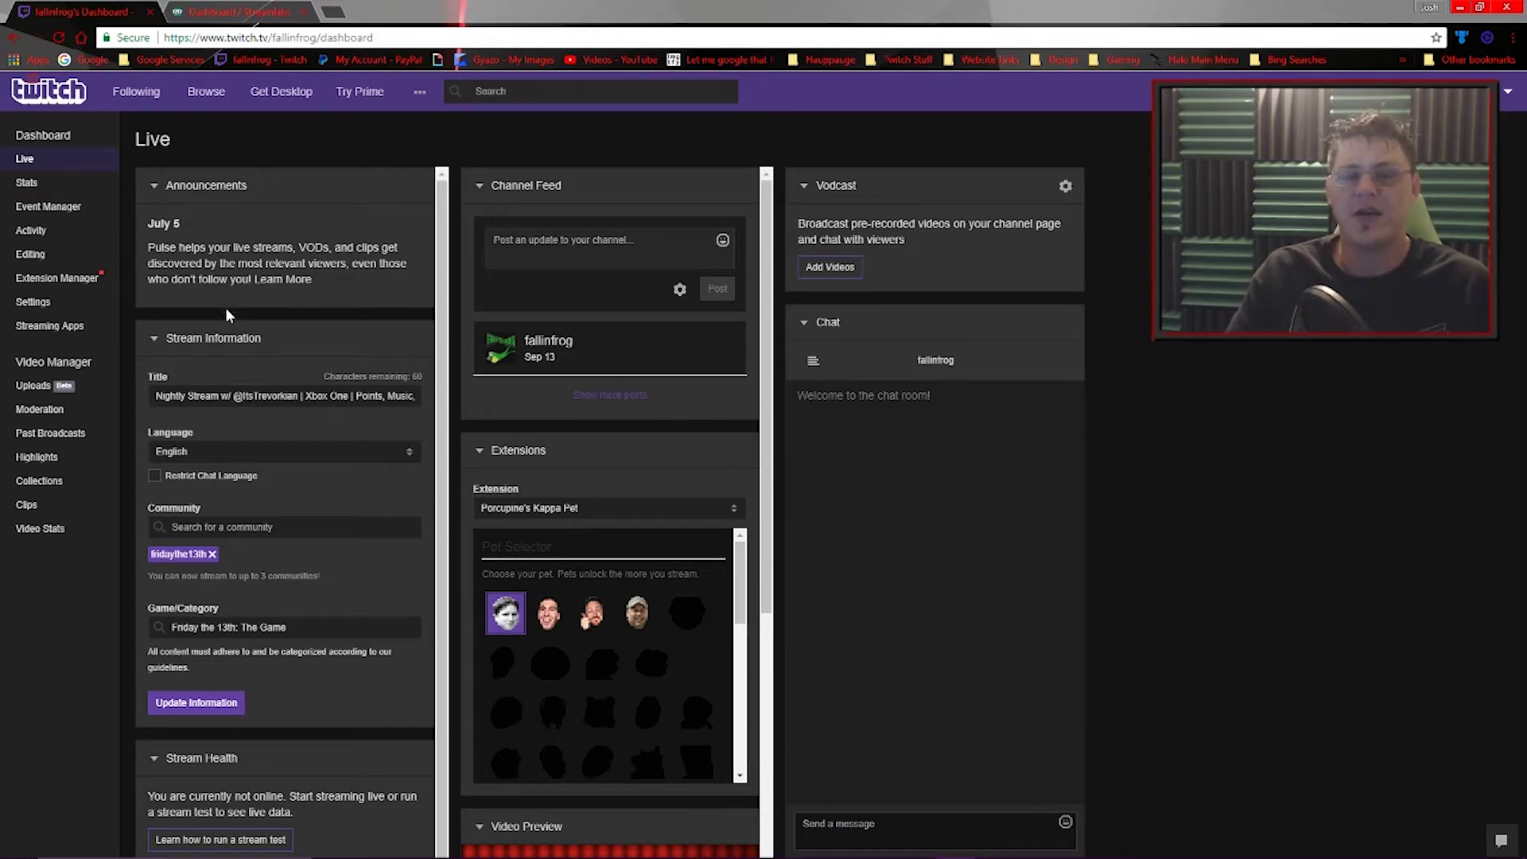
# - Open the Extension Manager and browse the catalog, including Leaderboard, Gear on Amazon and StreamLegends
pyautogui.click(78, 279)
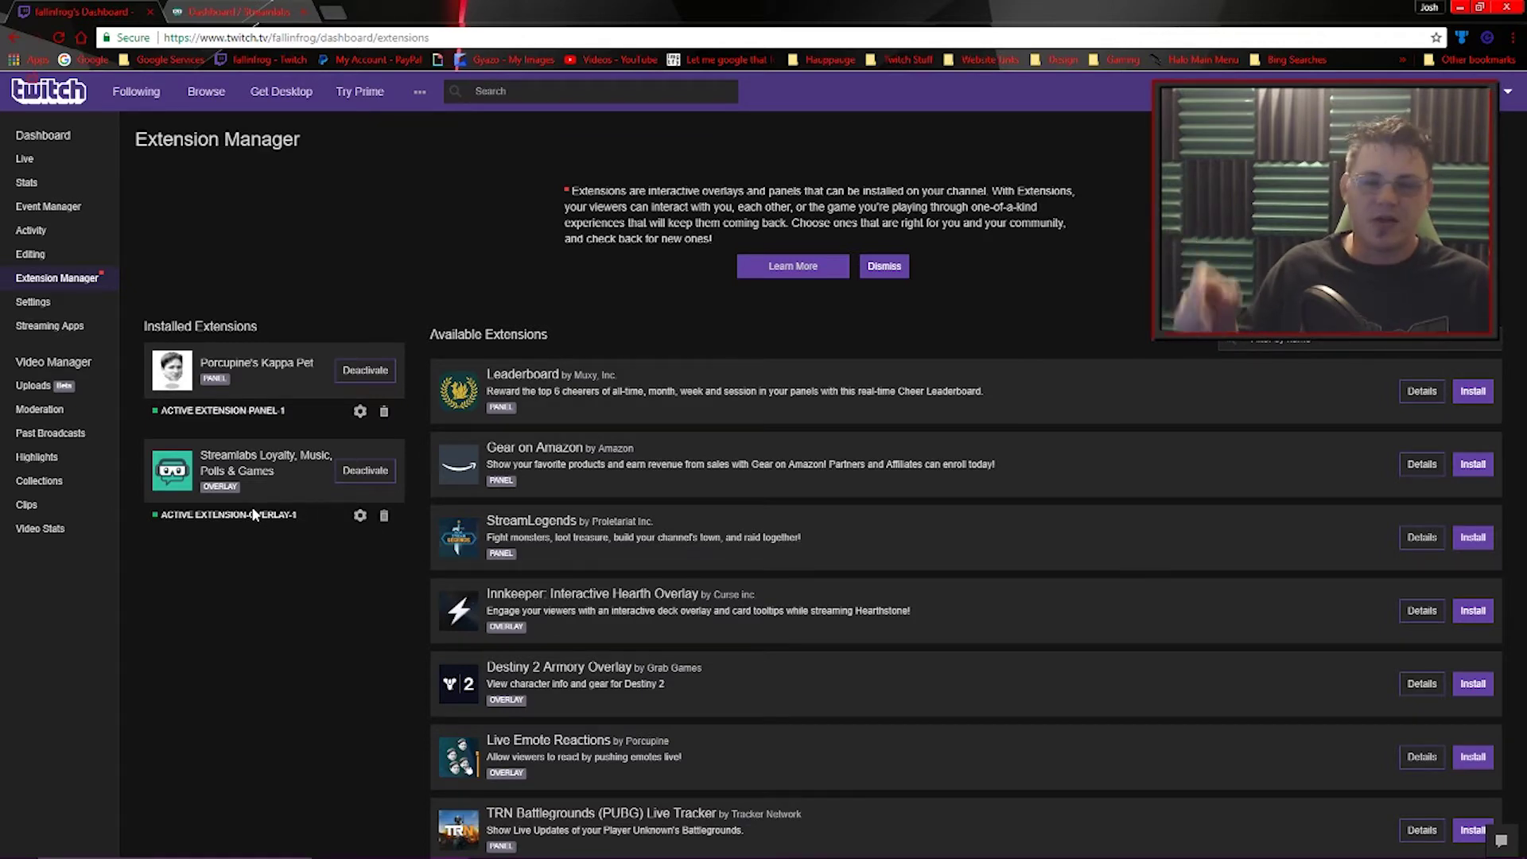
pyautogui.scroll(-5, 784, 355)
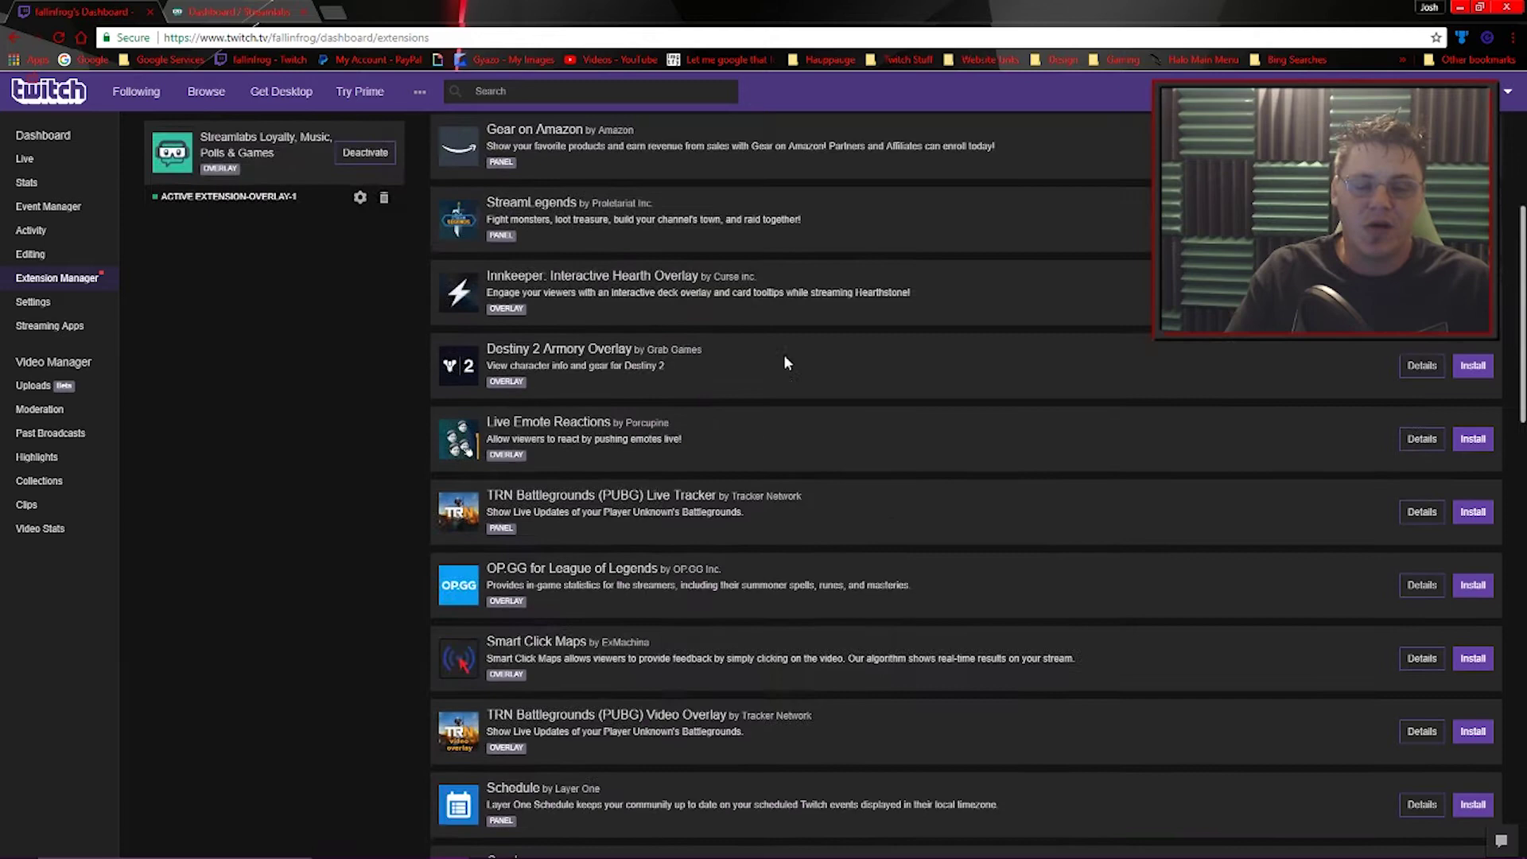
pyautogui.scroll(4, 764, 390)
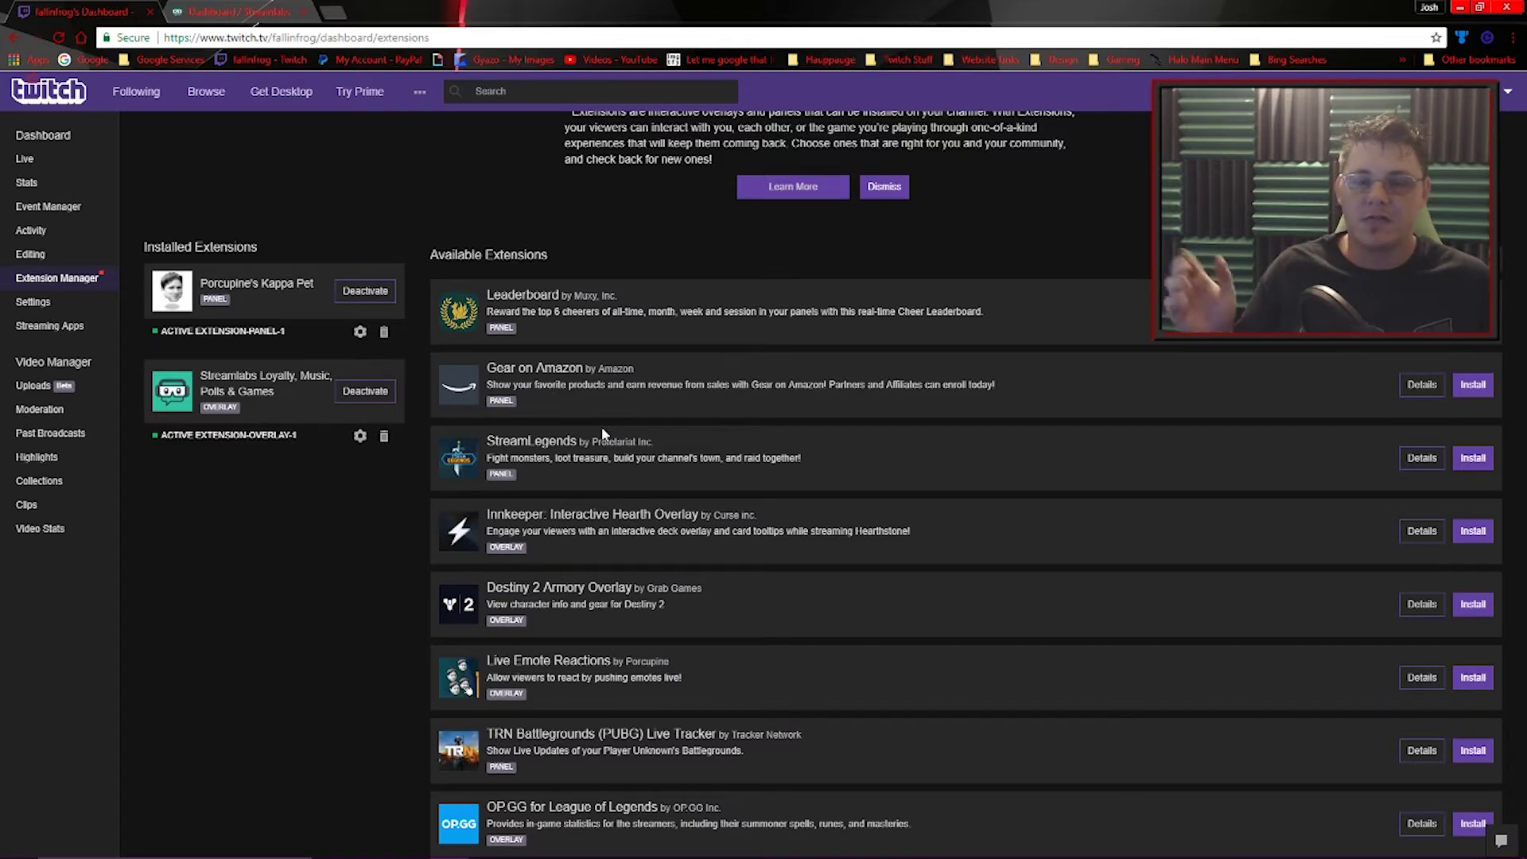
pyautogui.scroll(-10, 645, 588)
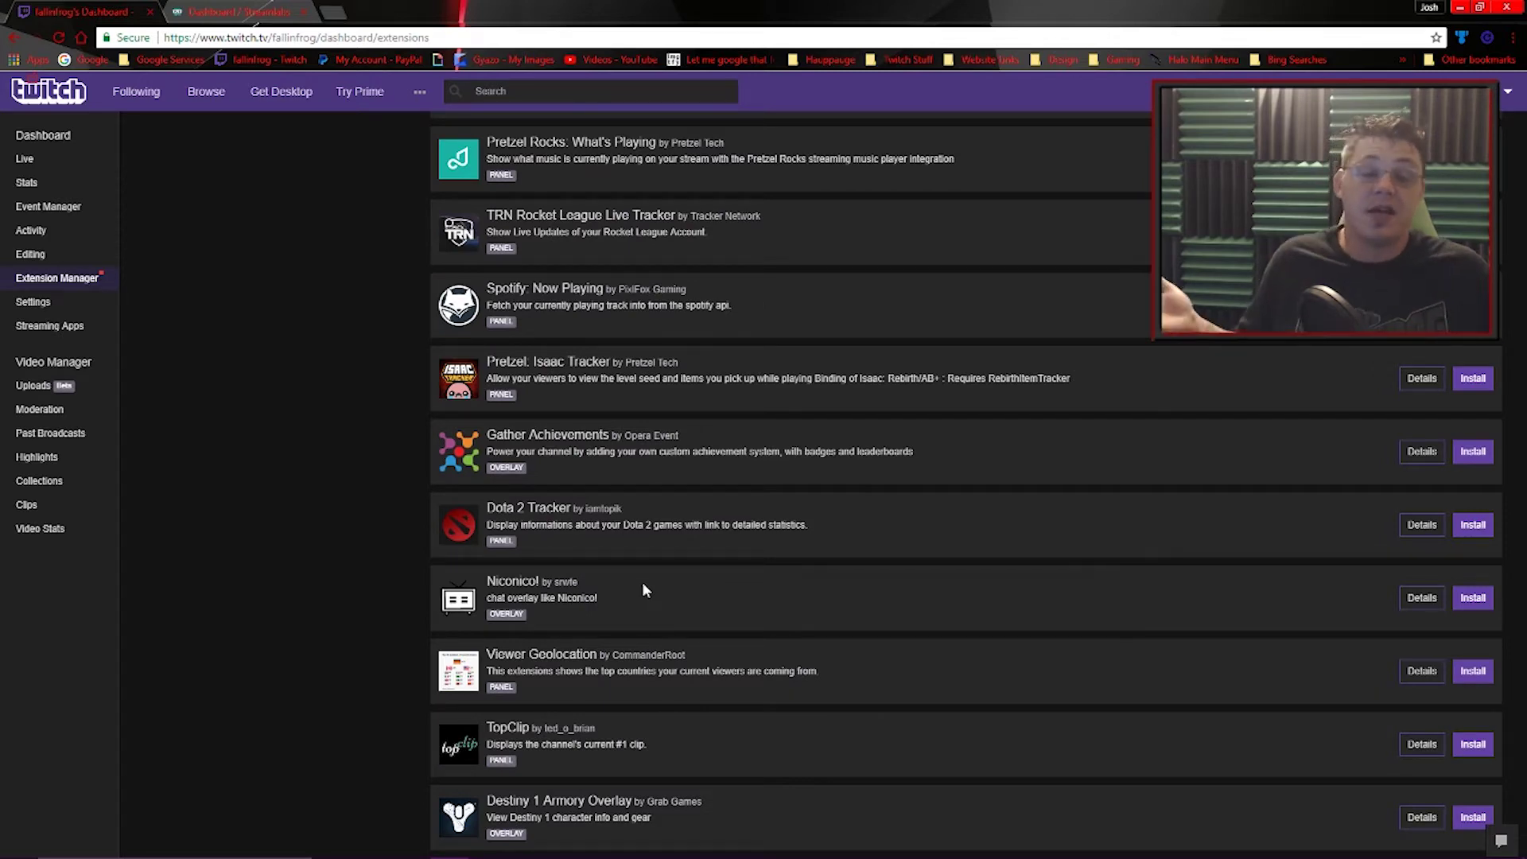
pyautogui.scroll(10, 833, 489)
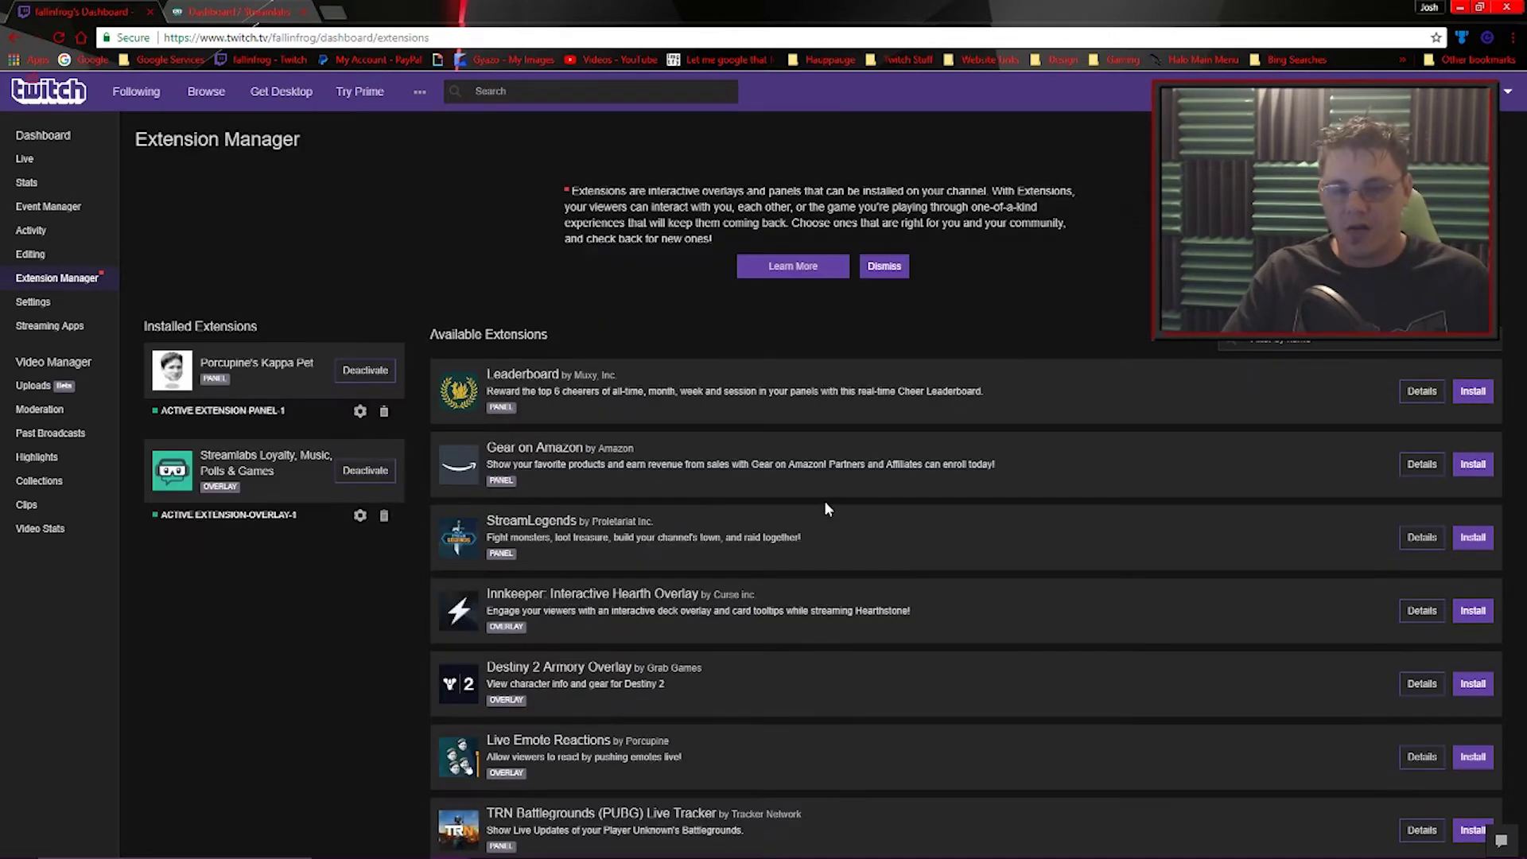
# - Install the Gear on Amazon extension and view its configuration page
pyautogui.click(1451, 466)
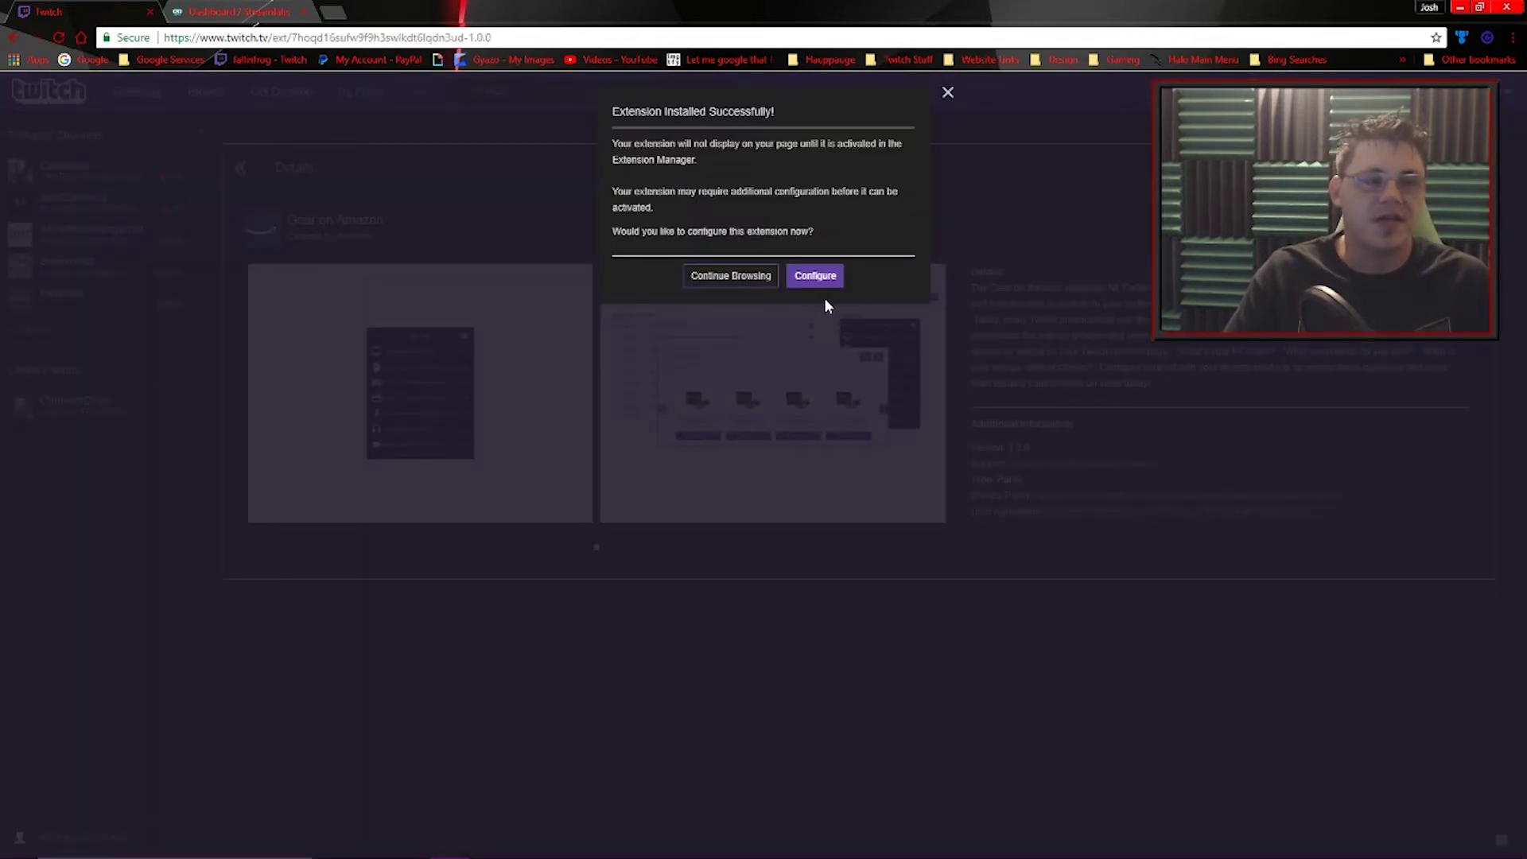
pyautogui.click(811, 279)
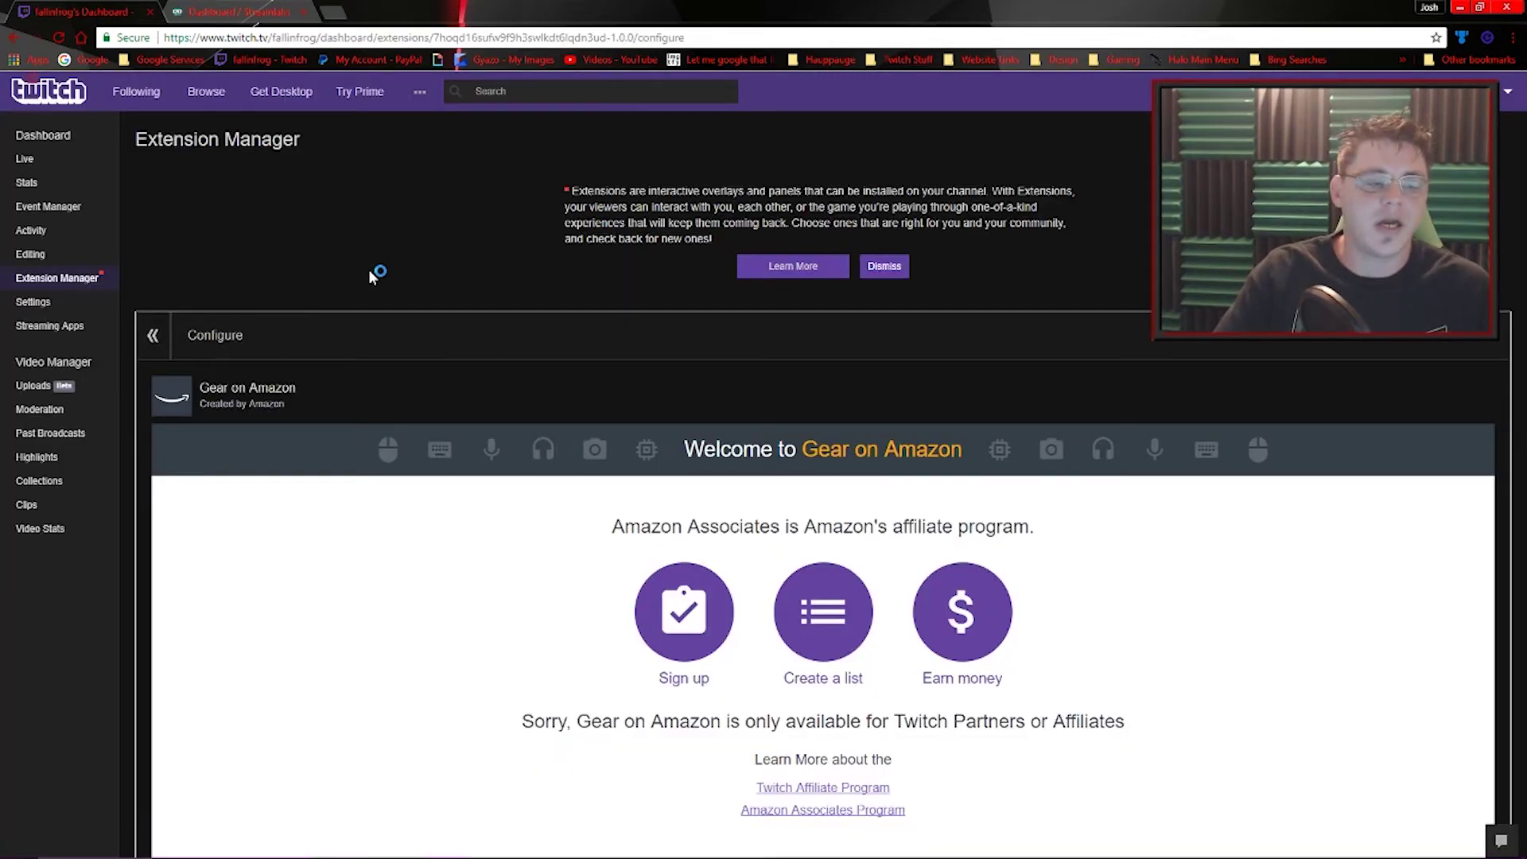
pyautogui.scroll(-2, 668, 685)
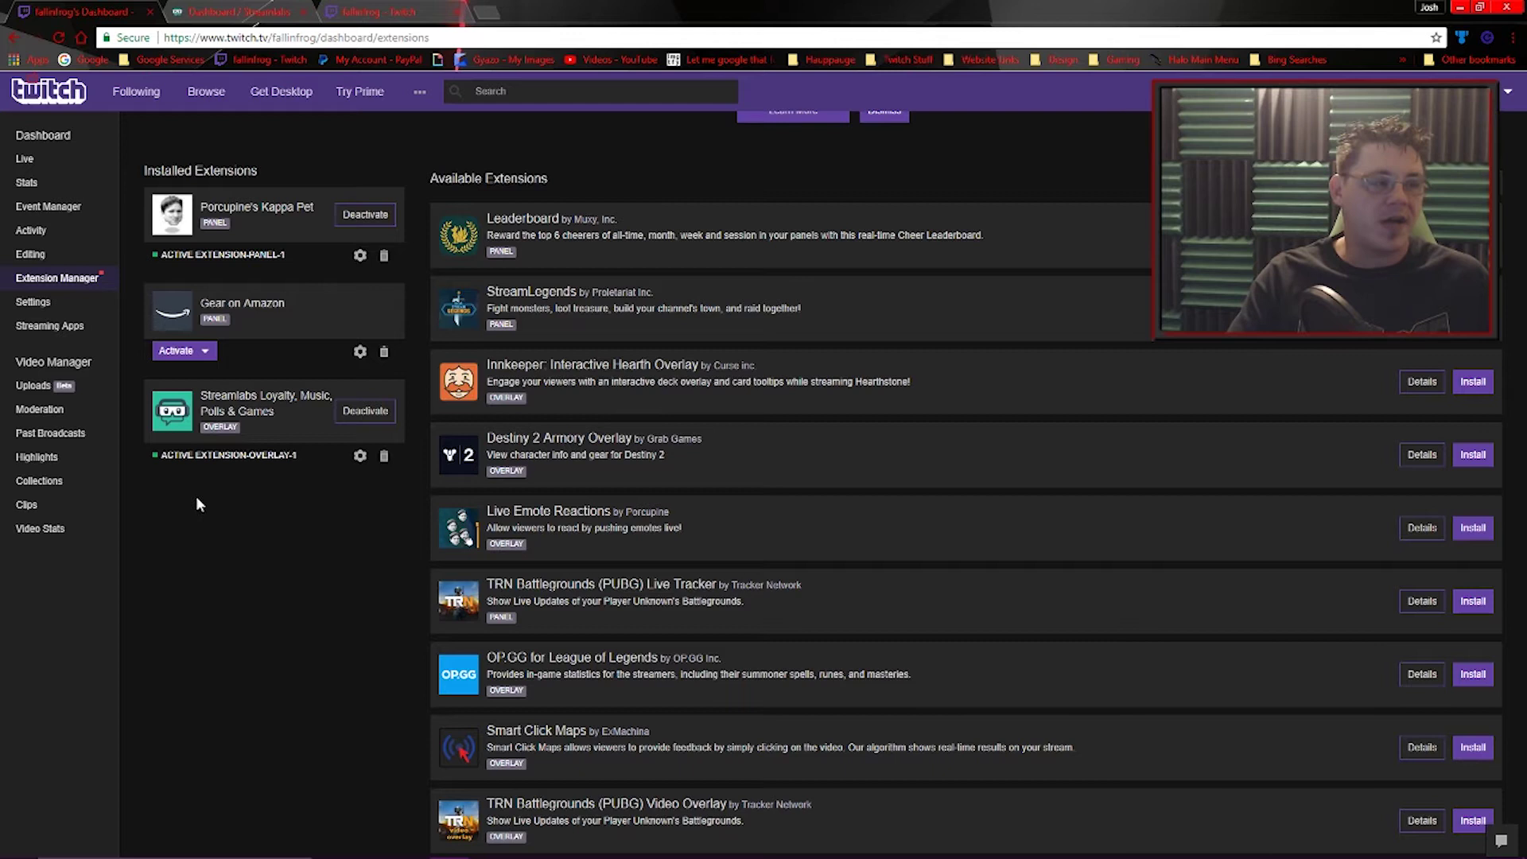
# - Activate Gear on Amazon as a new panel and view it on the channel page
pyautogui.click(208, 354)
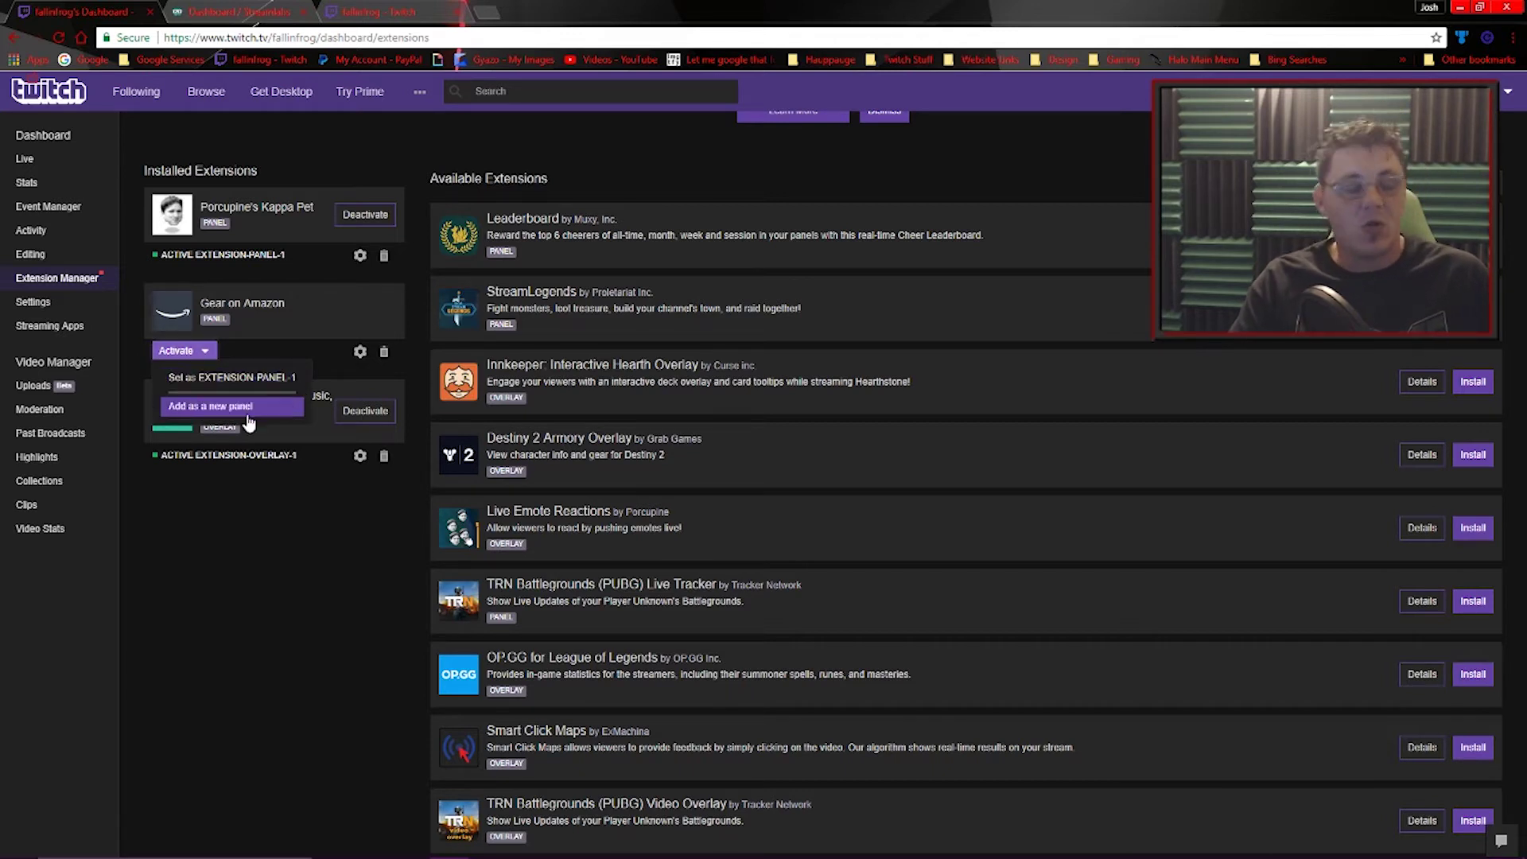
pyautogui.click(239, 407)
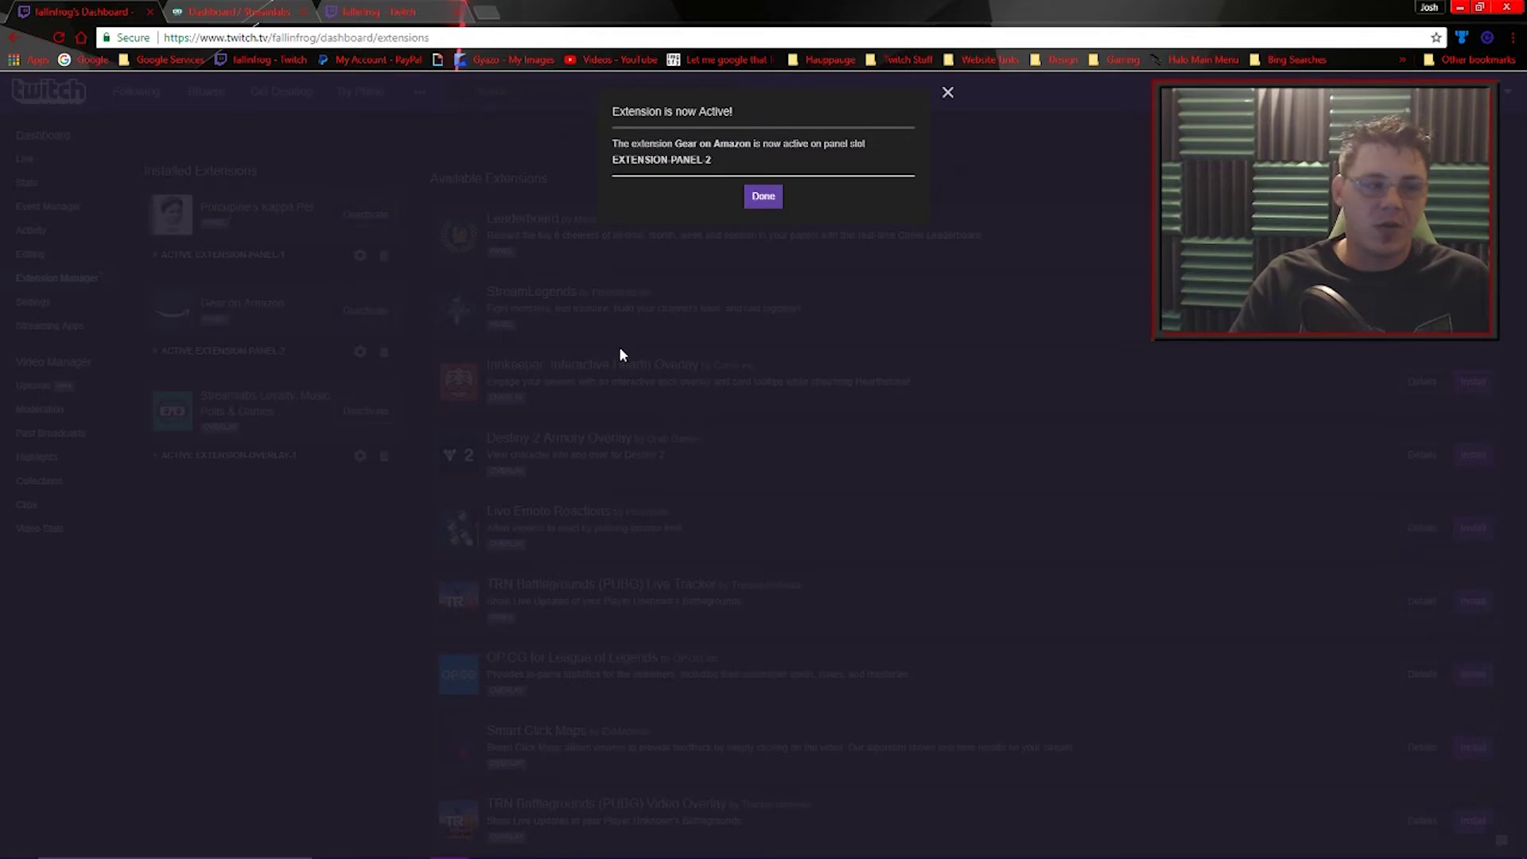
pyautogui.click(757, 196)
pyautogui.hotkey('ctrl', '3')
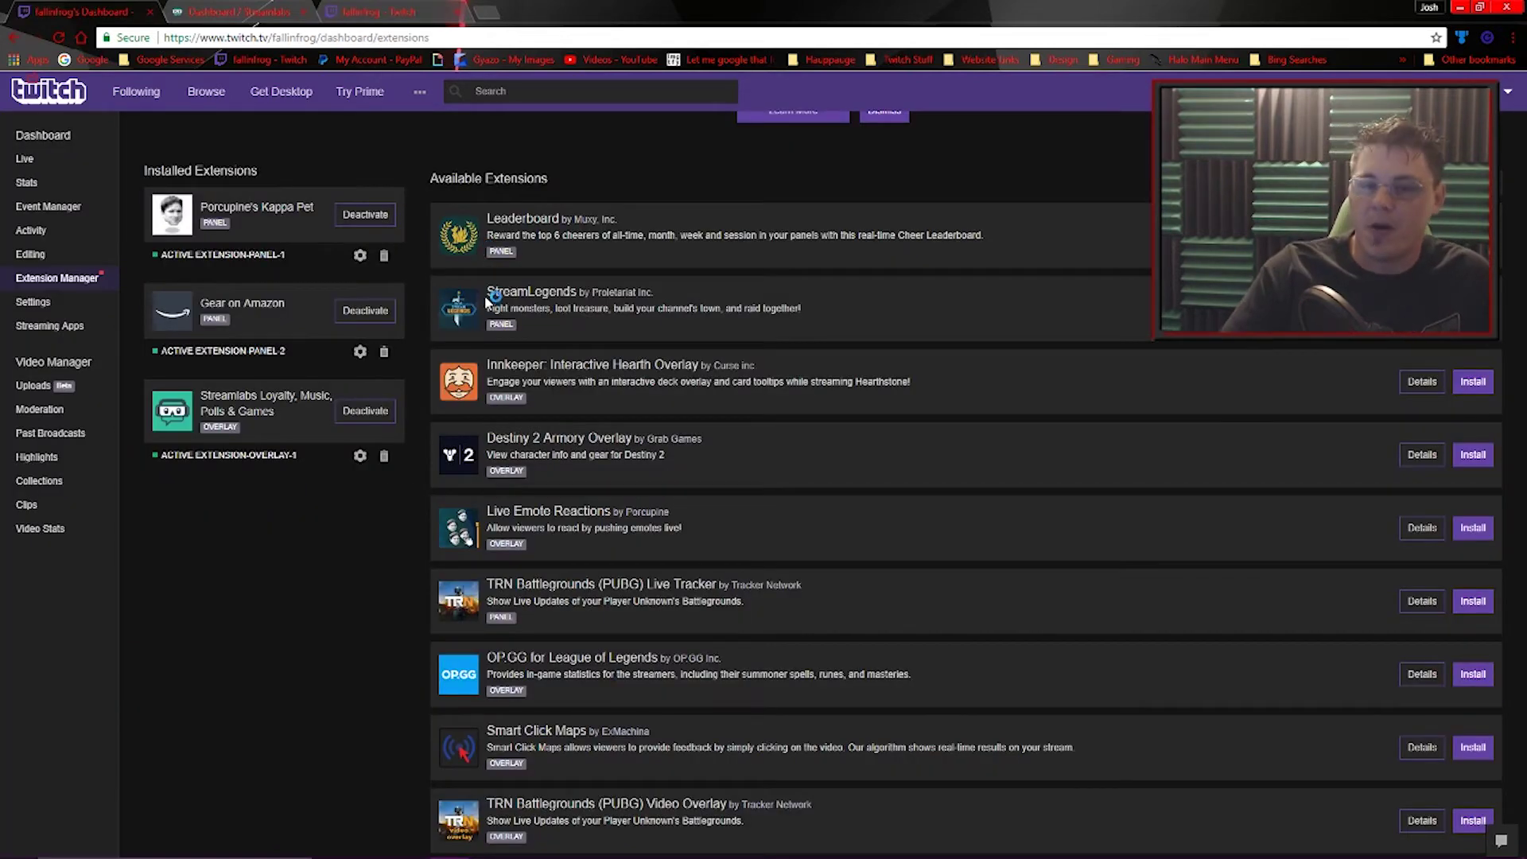
# - Deactivate and uninstall Gear on Amazon, then open the Streamlabs extension's settings
pyautogui.click(358, 318)
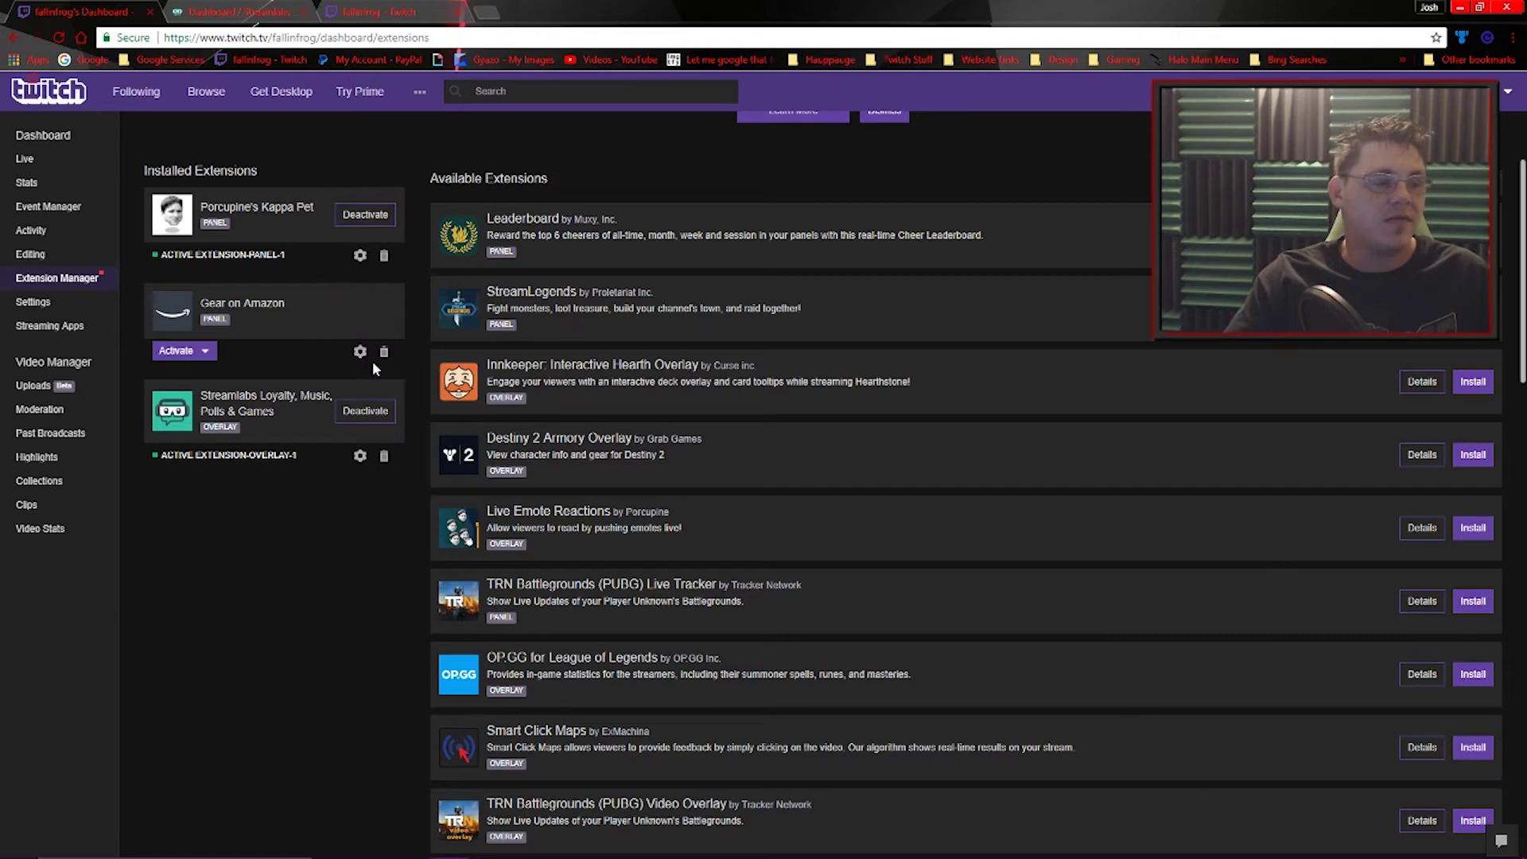
pyautogui.click(384, 352)
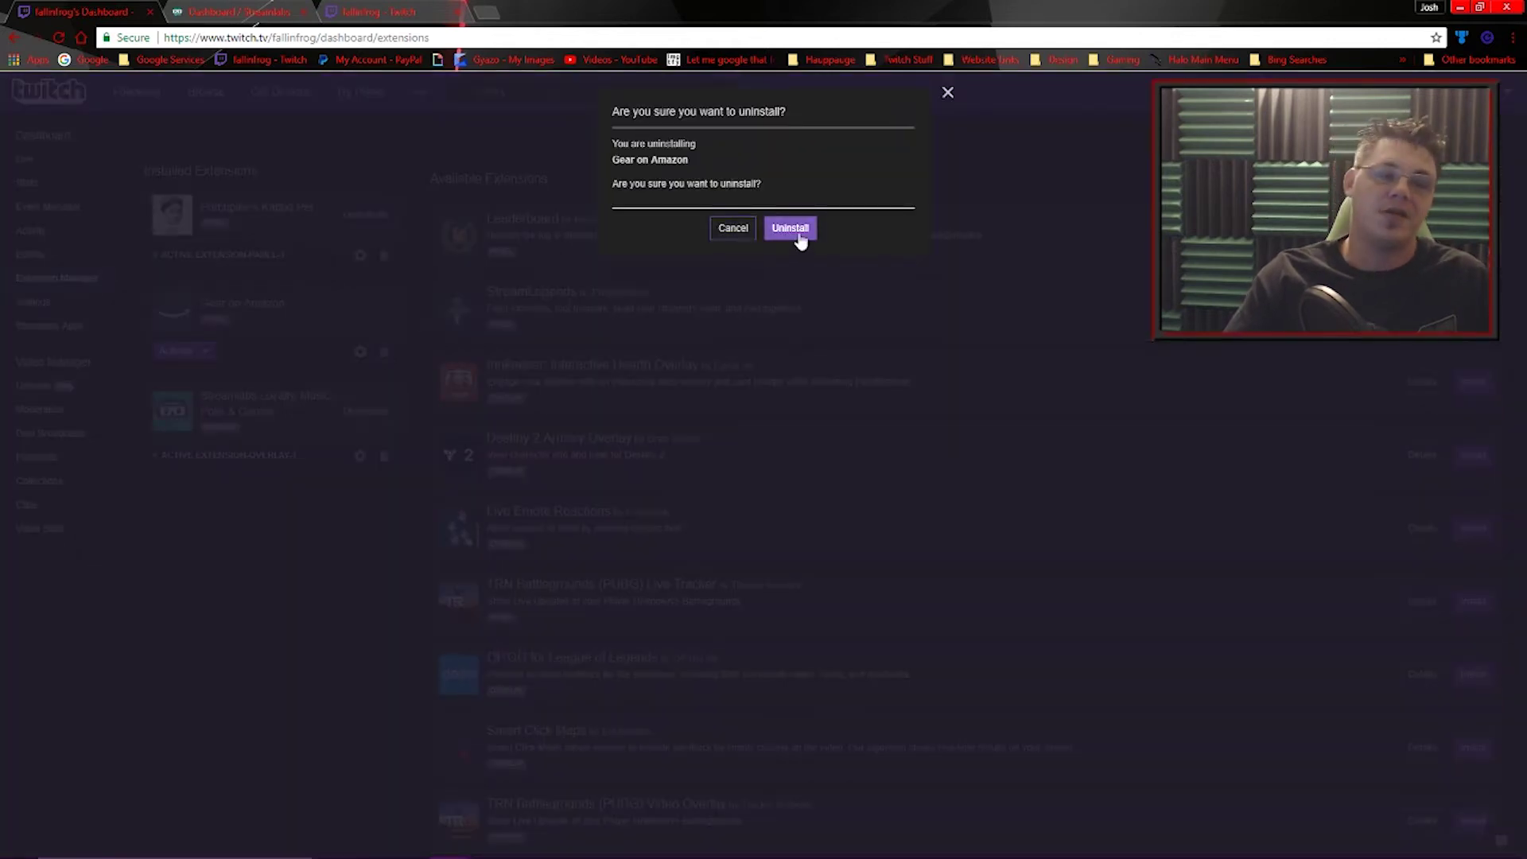
pyautogui.click(796, 241)
pyautogui.click(358, 365)
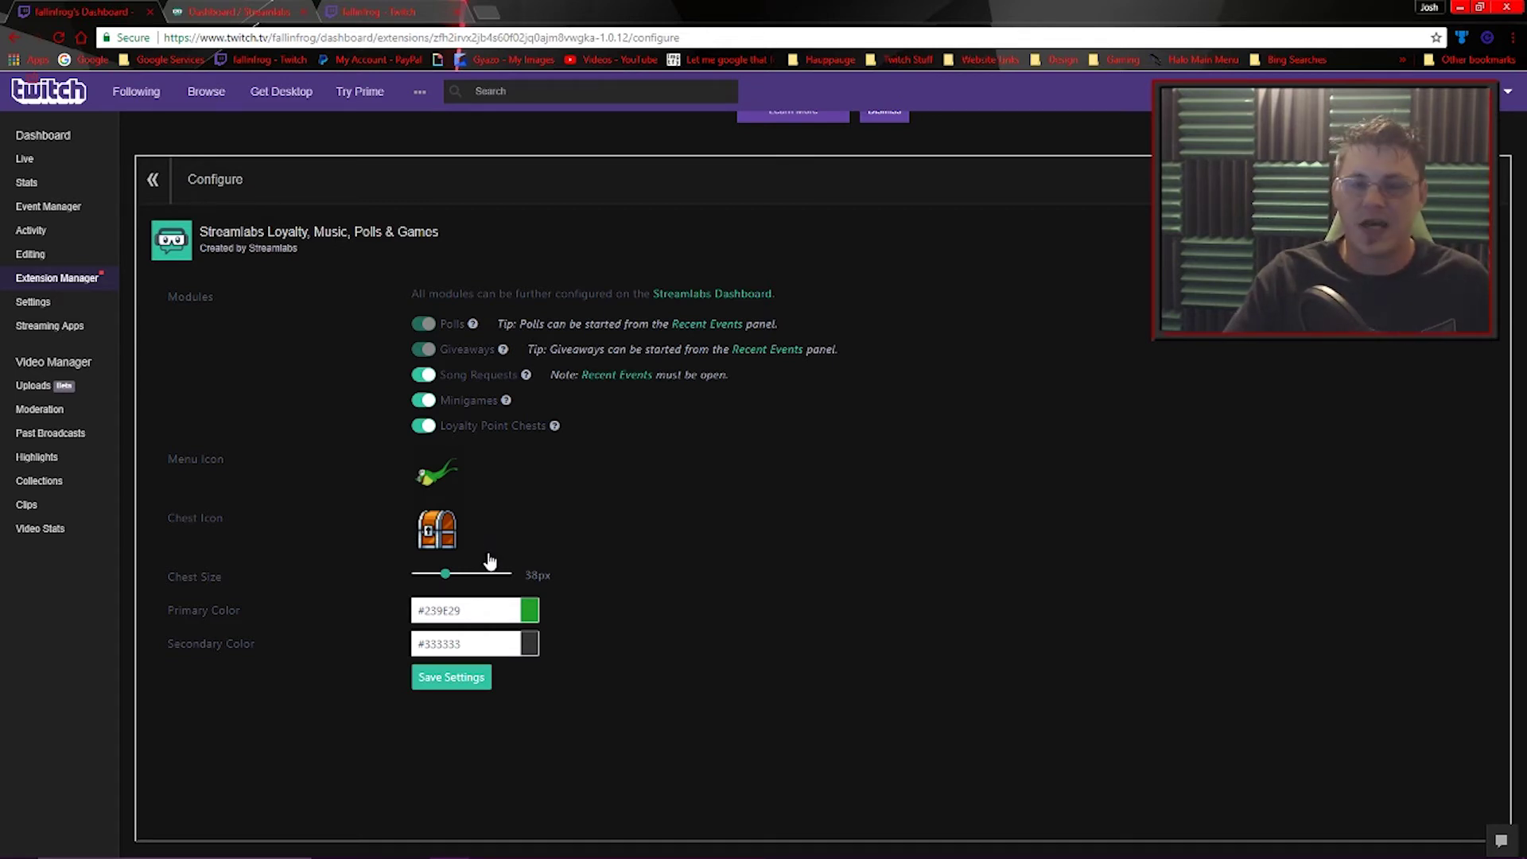
# - Show the colour choices for the Streamlabs extension's Primary Color
pyautogui.click(529, 610)
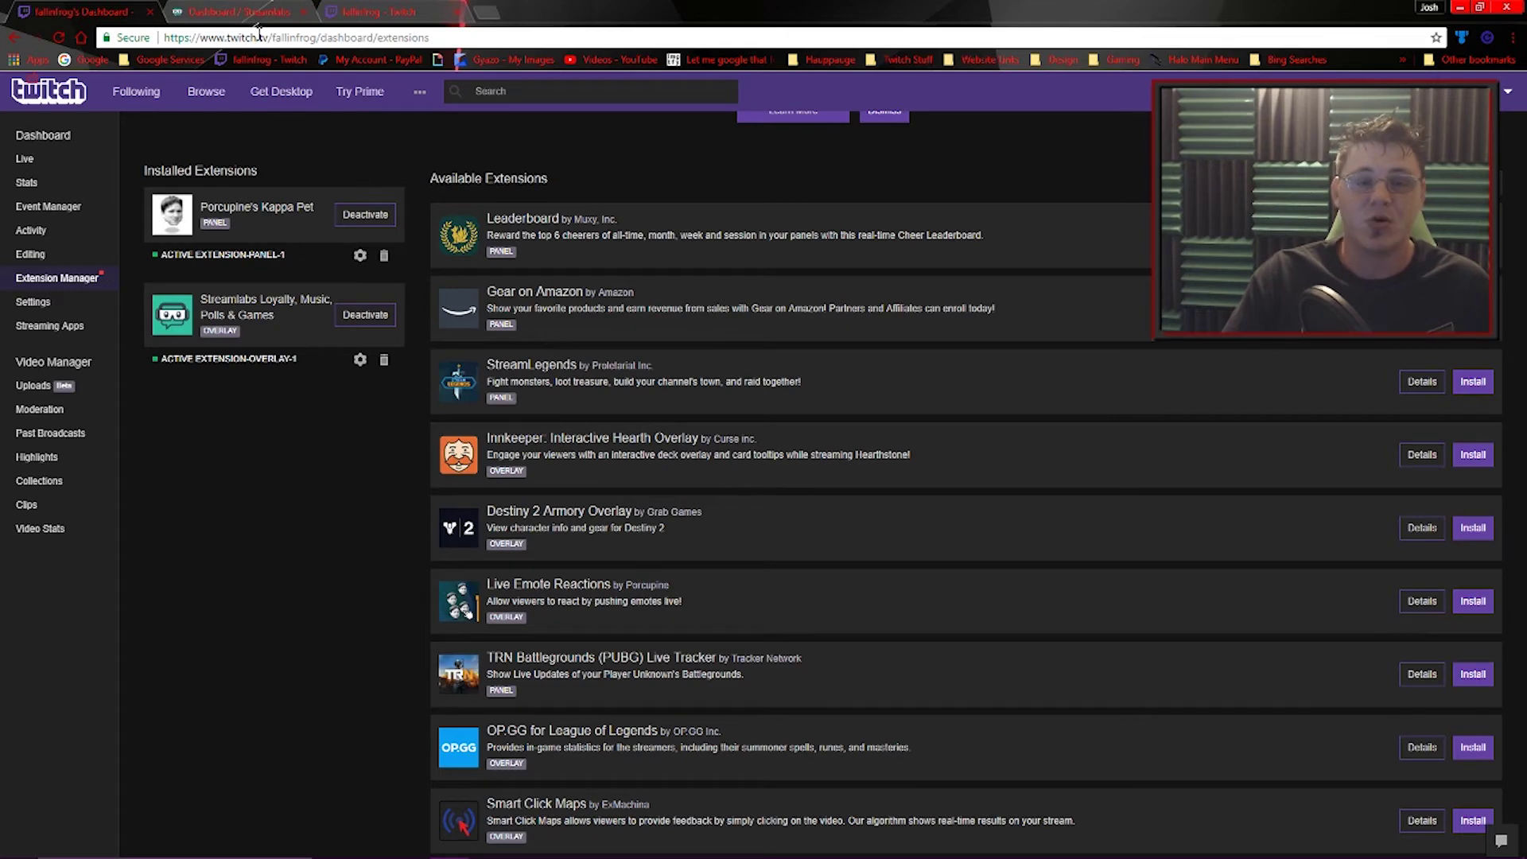
# - Switch to the Streamlabs dashboard and open the Loyalty points table
pyautogui.click(239, 12)
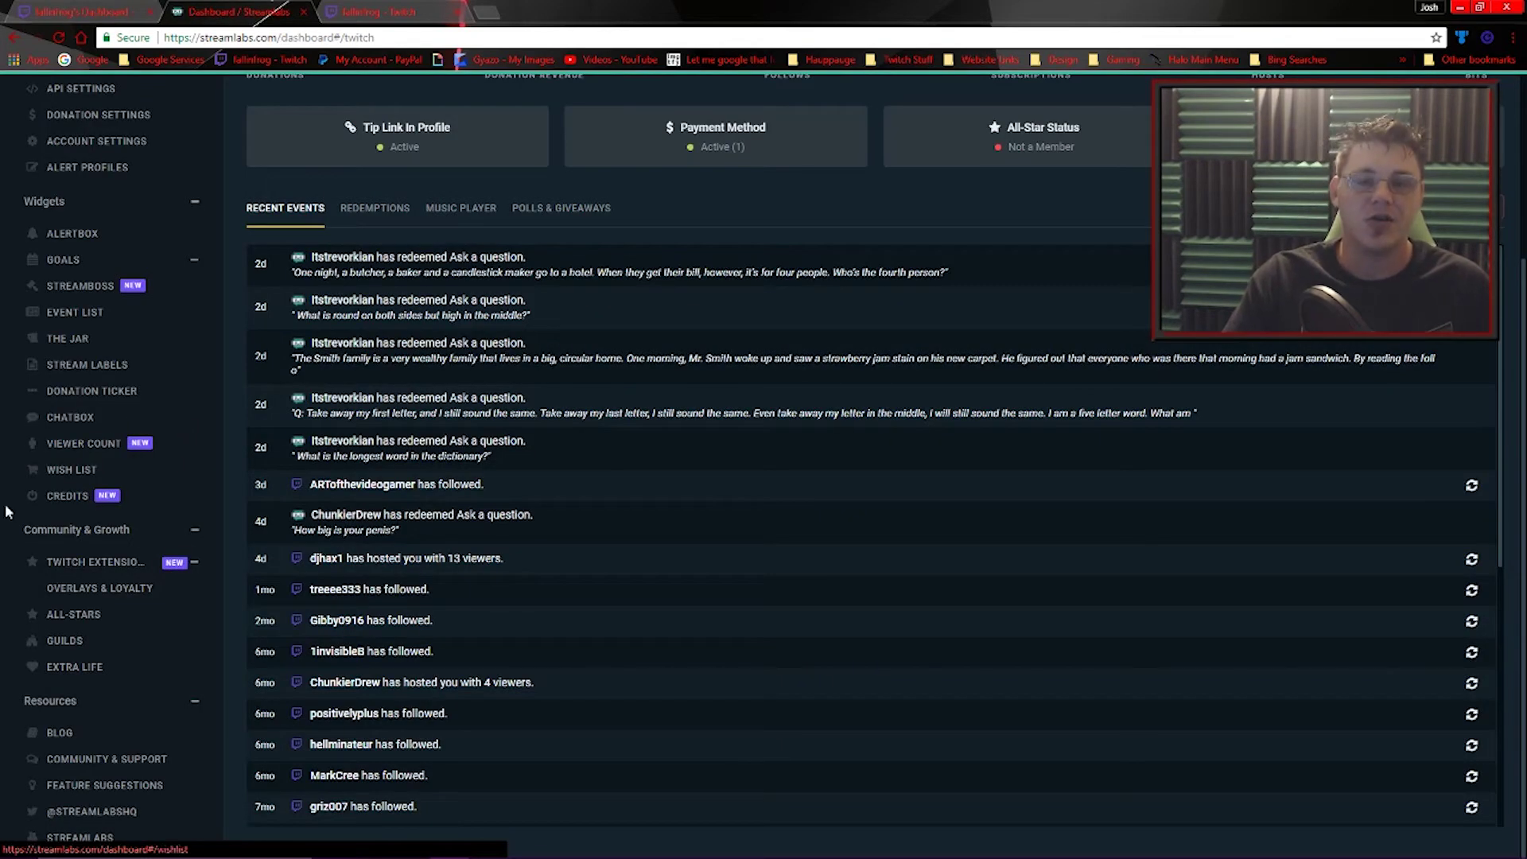
pyautogui.click(97, 588)
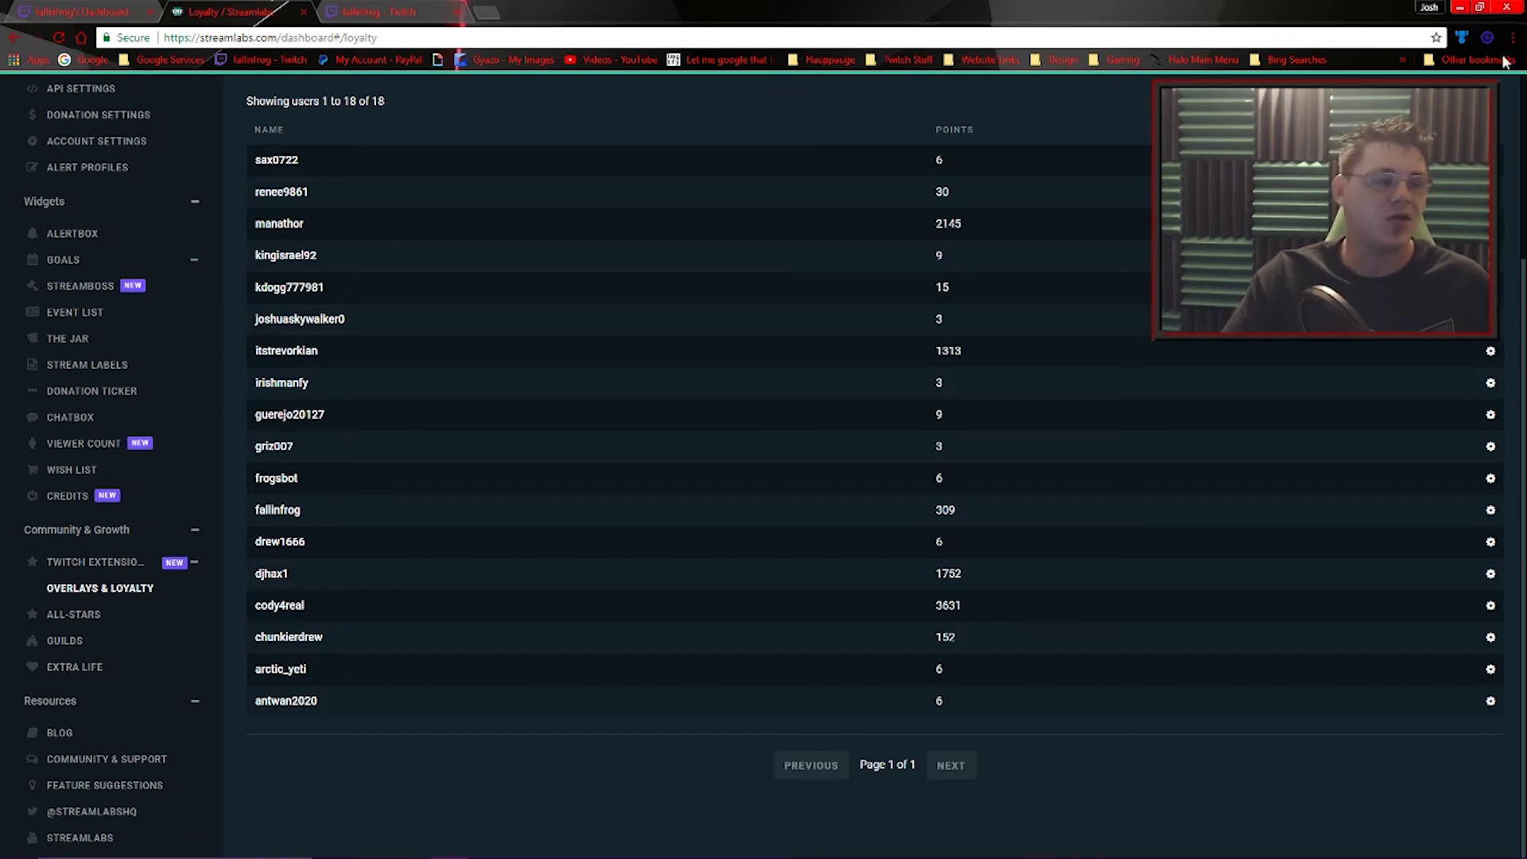
pyautogui.scroll(3, 546, 297)
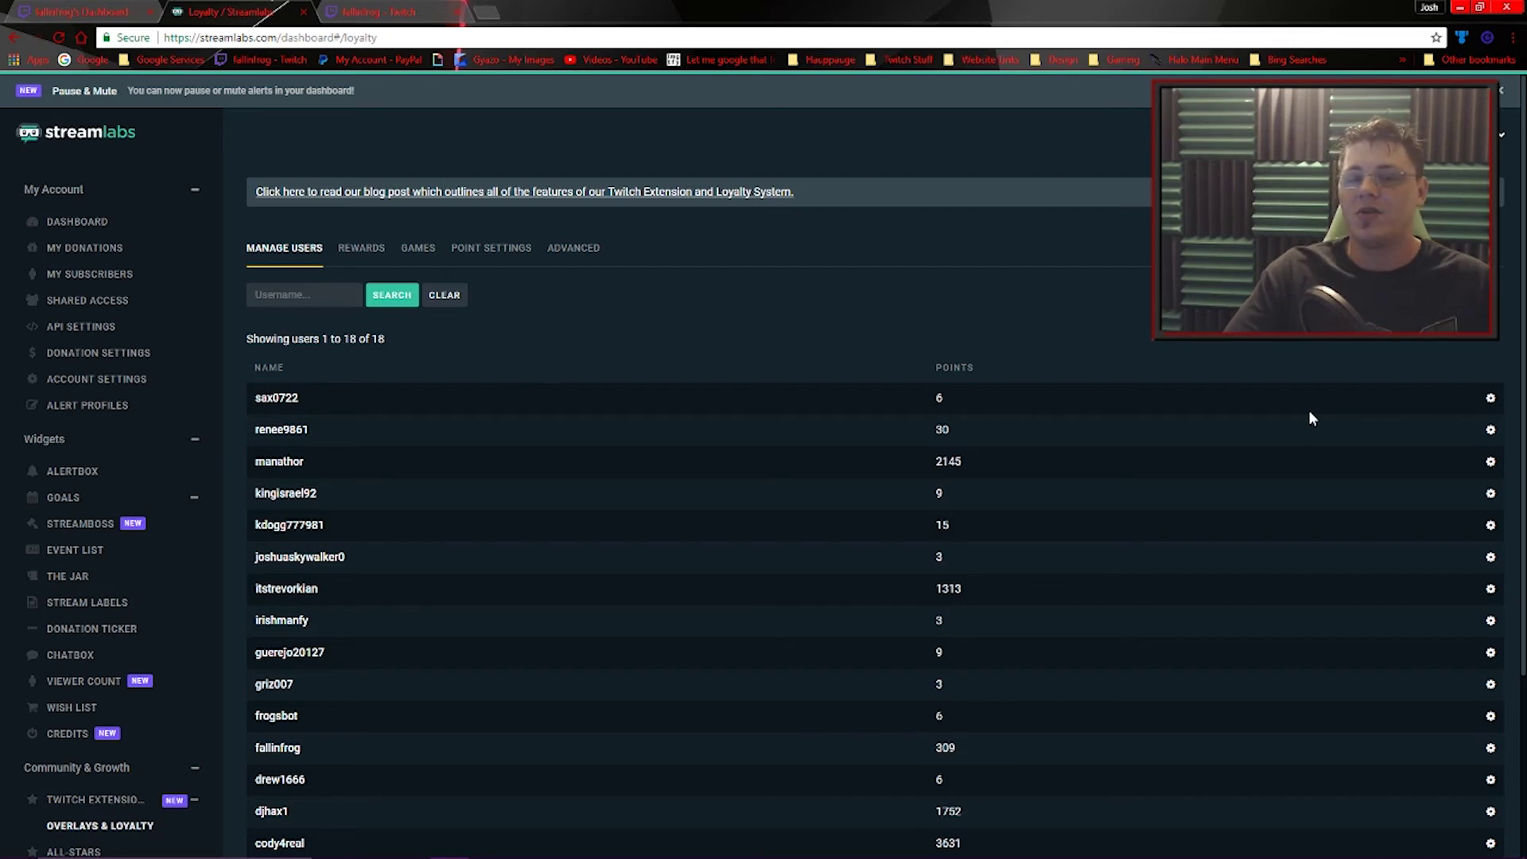
# - Show the Rewards list, including the 50000-Croaken Alert reward and the premade rewards
pyautogui.click(1491, 397)
pyautogui.click(1465, 427)
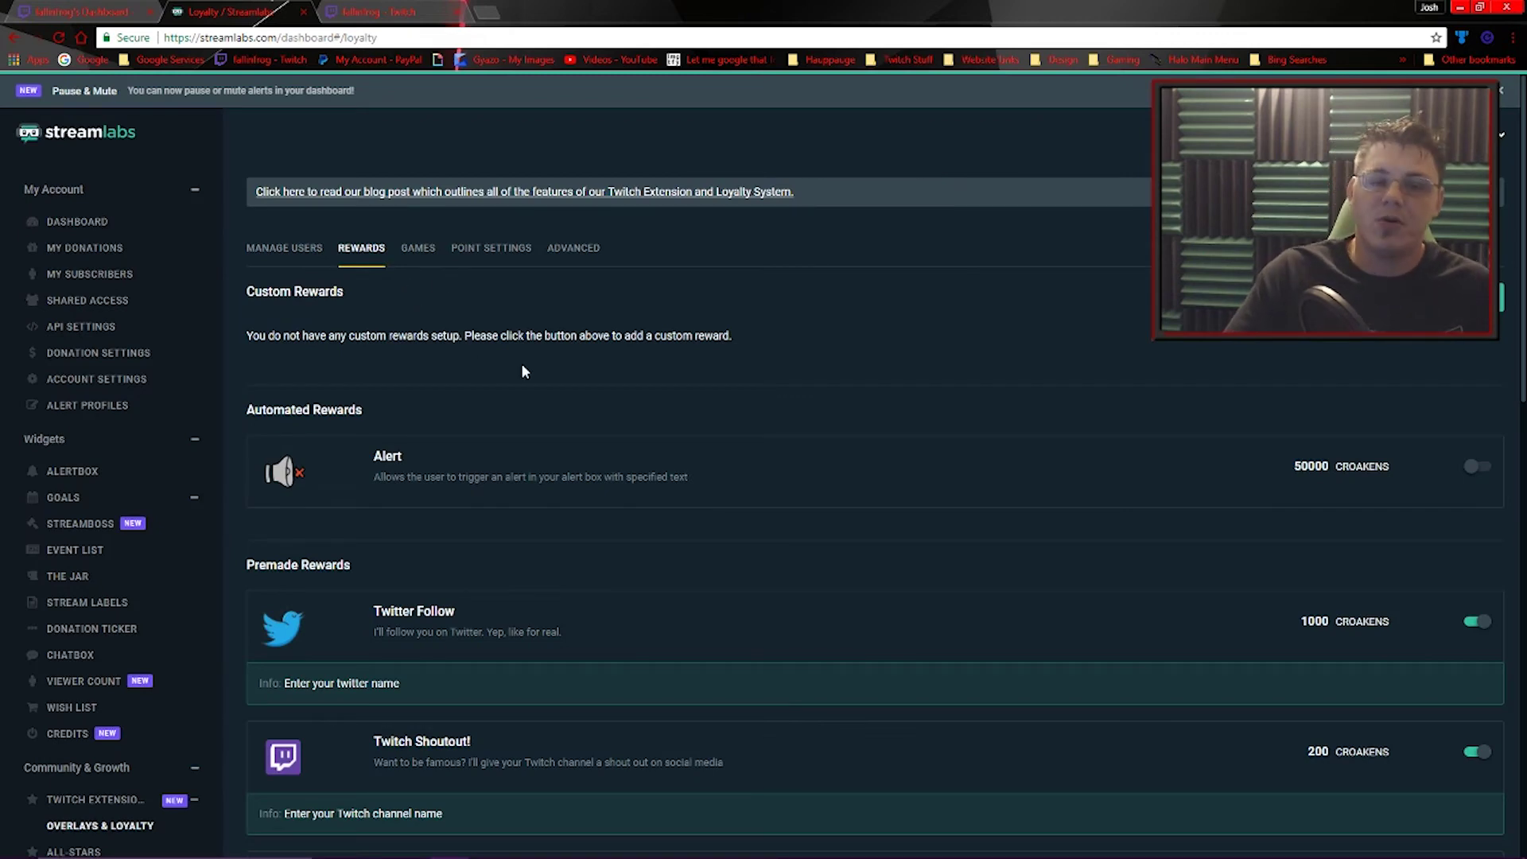
pyautogui.scroll(-2, 765, 469)
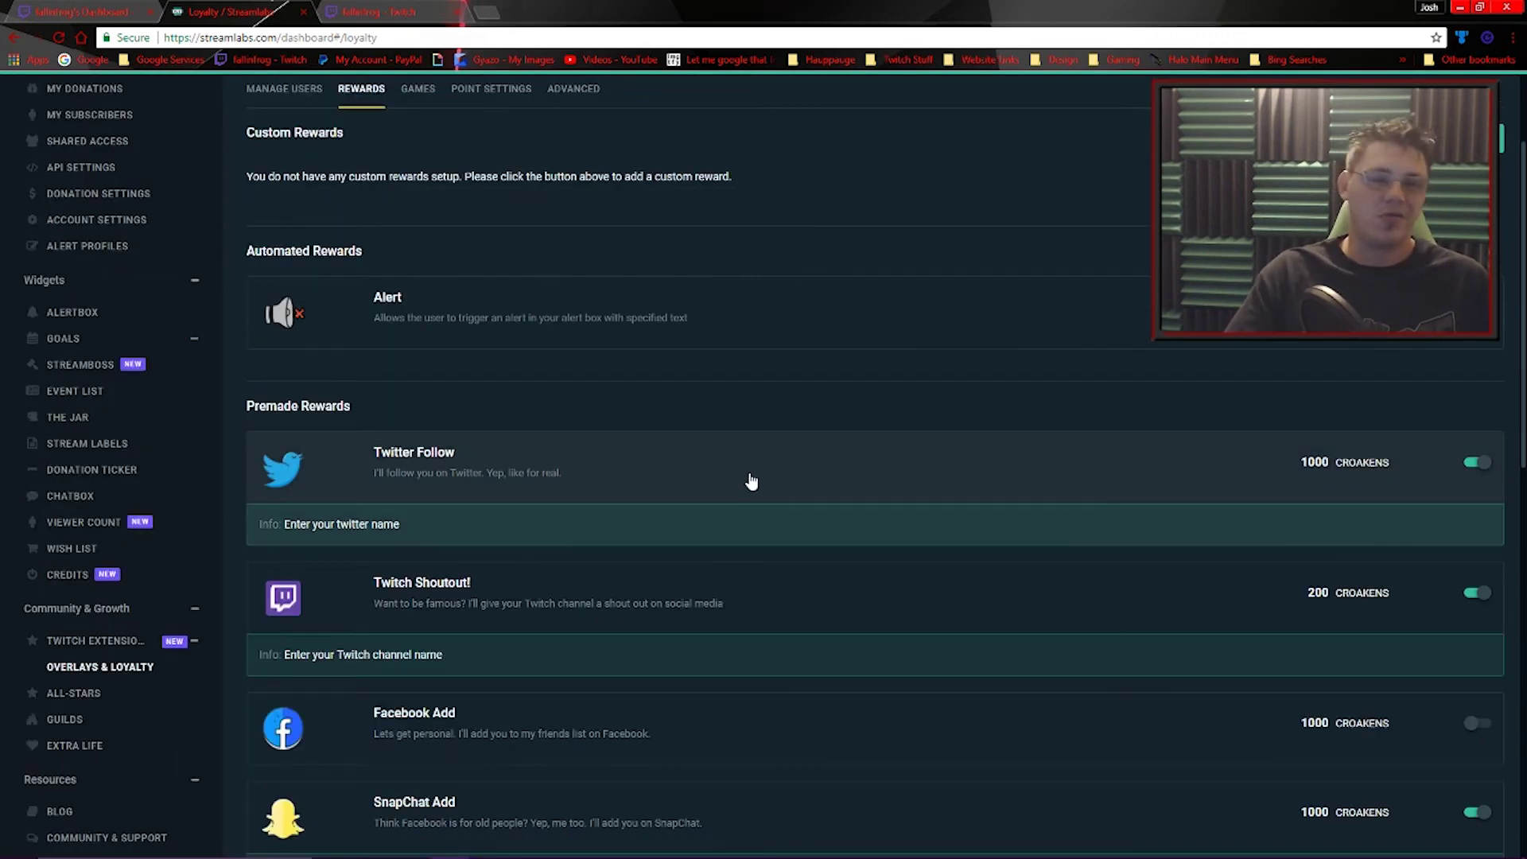
pyautogui.scroll(-5, 740, 478)
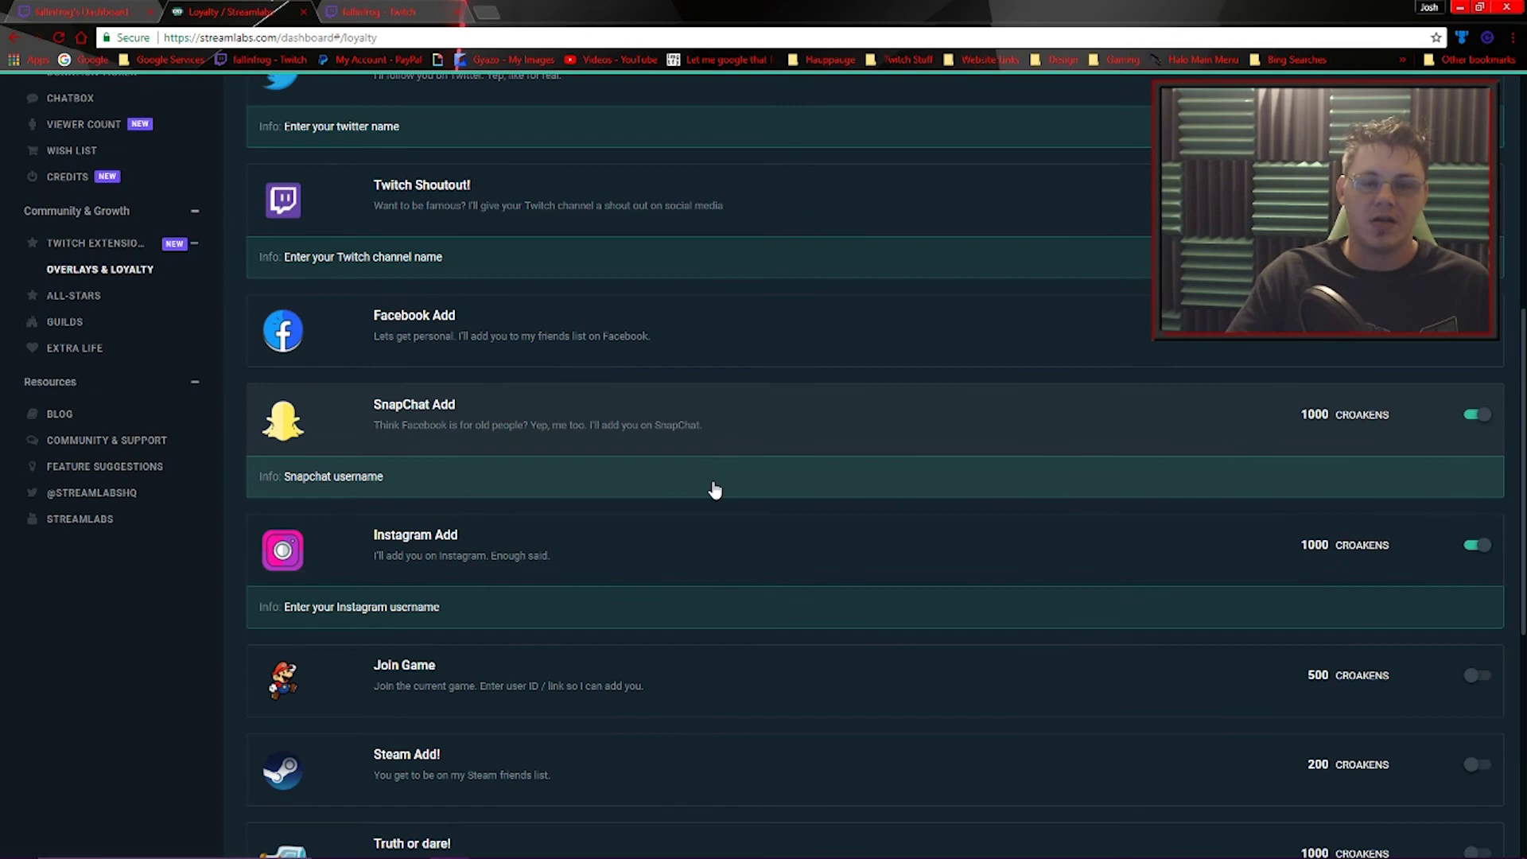
pyautogui.scroll(-4, 714, 495)
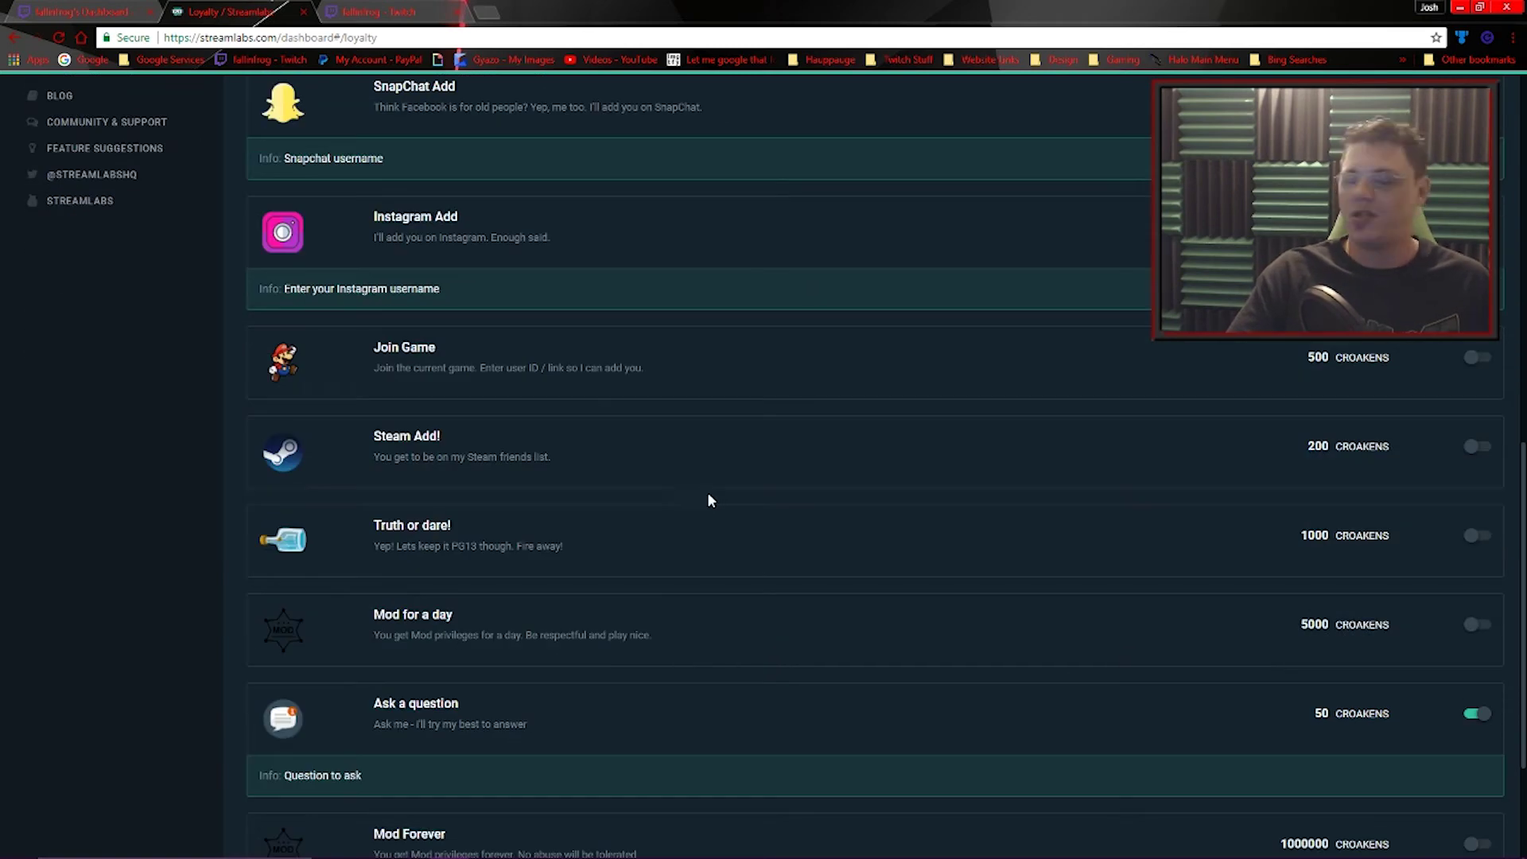
pyautogui.scroll(6, 685, 515)
pyautogui.scroll(5, 675, 483)
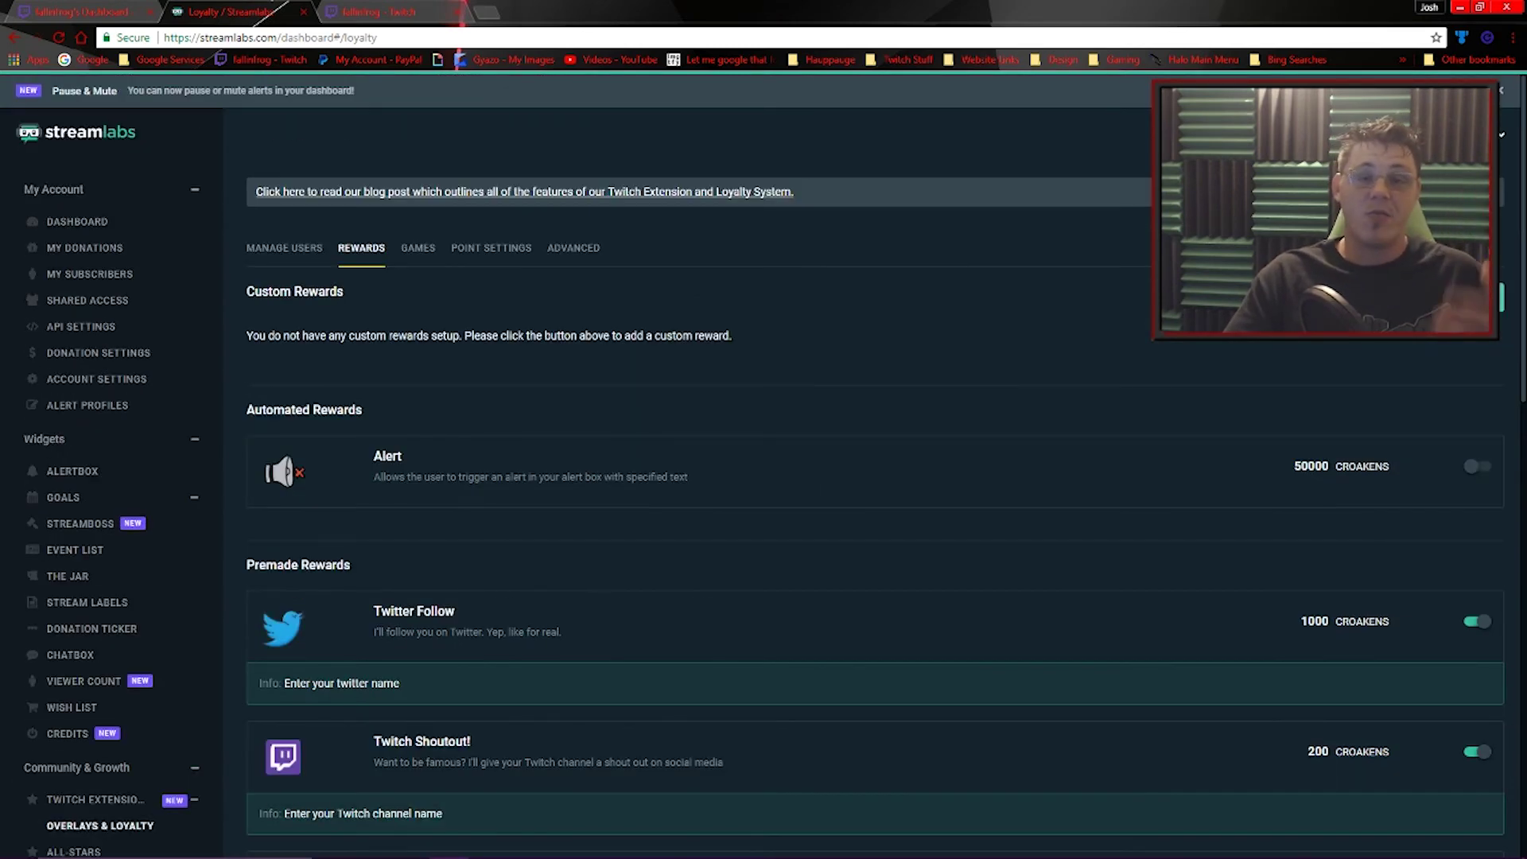
# - Review the chest game settings and Croakens Point Settings, then switch to the live Twitch channel
pyautogui.click(418, 248)
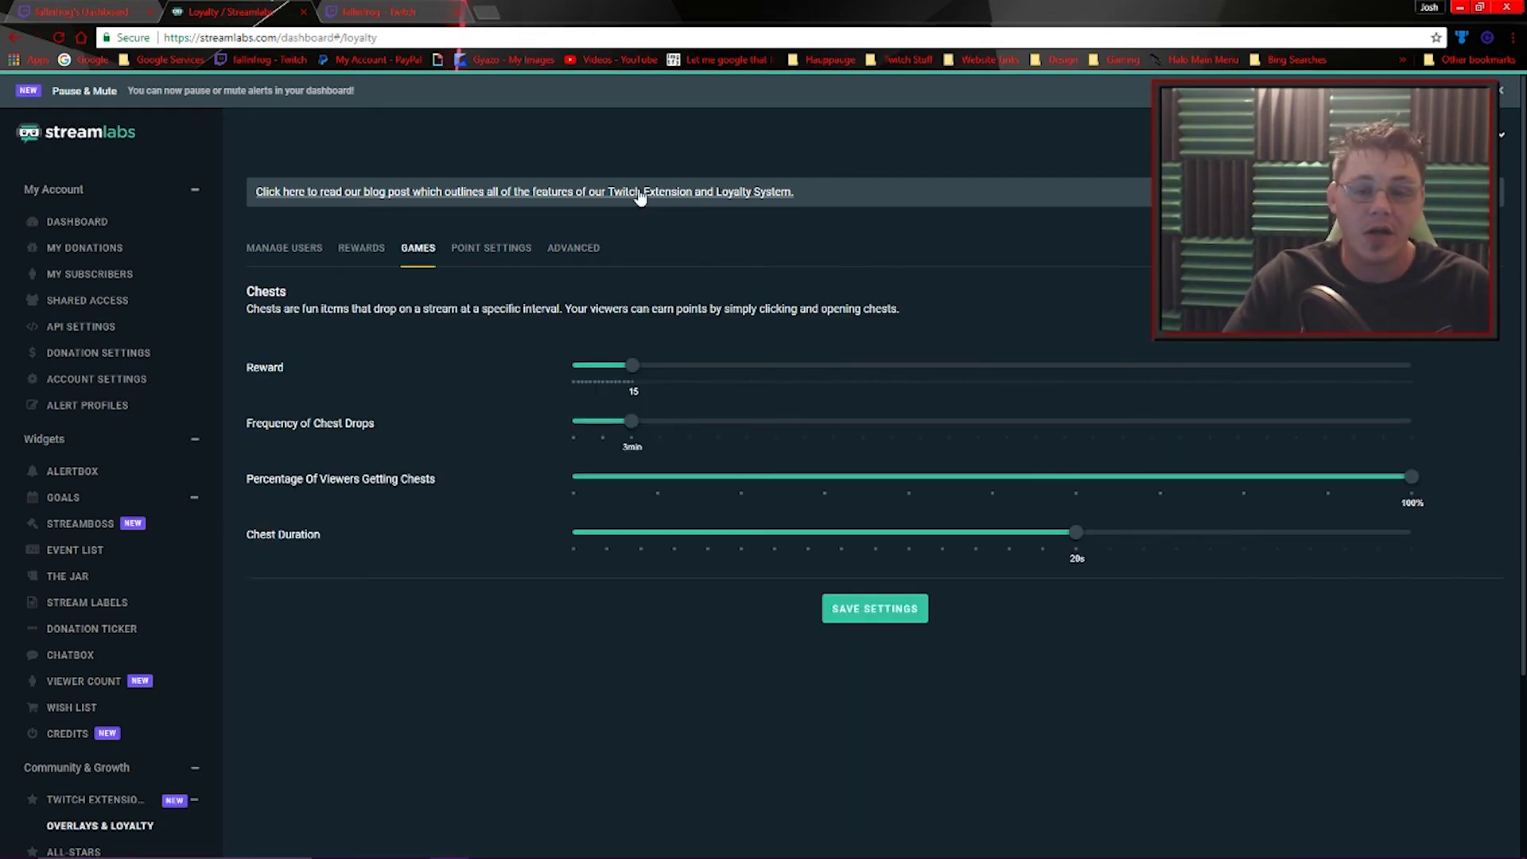
pyautogui.click(491, 247)
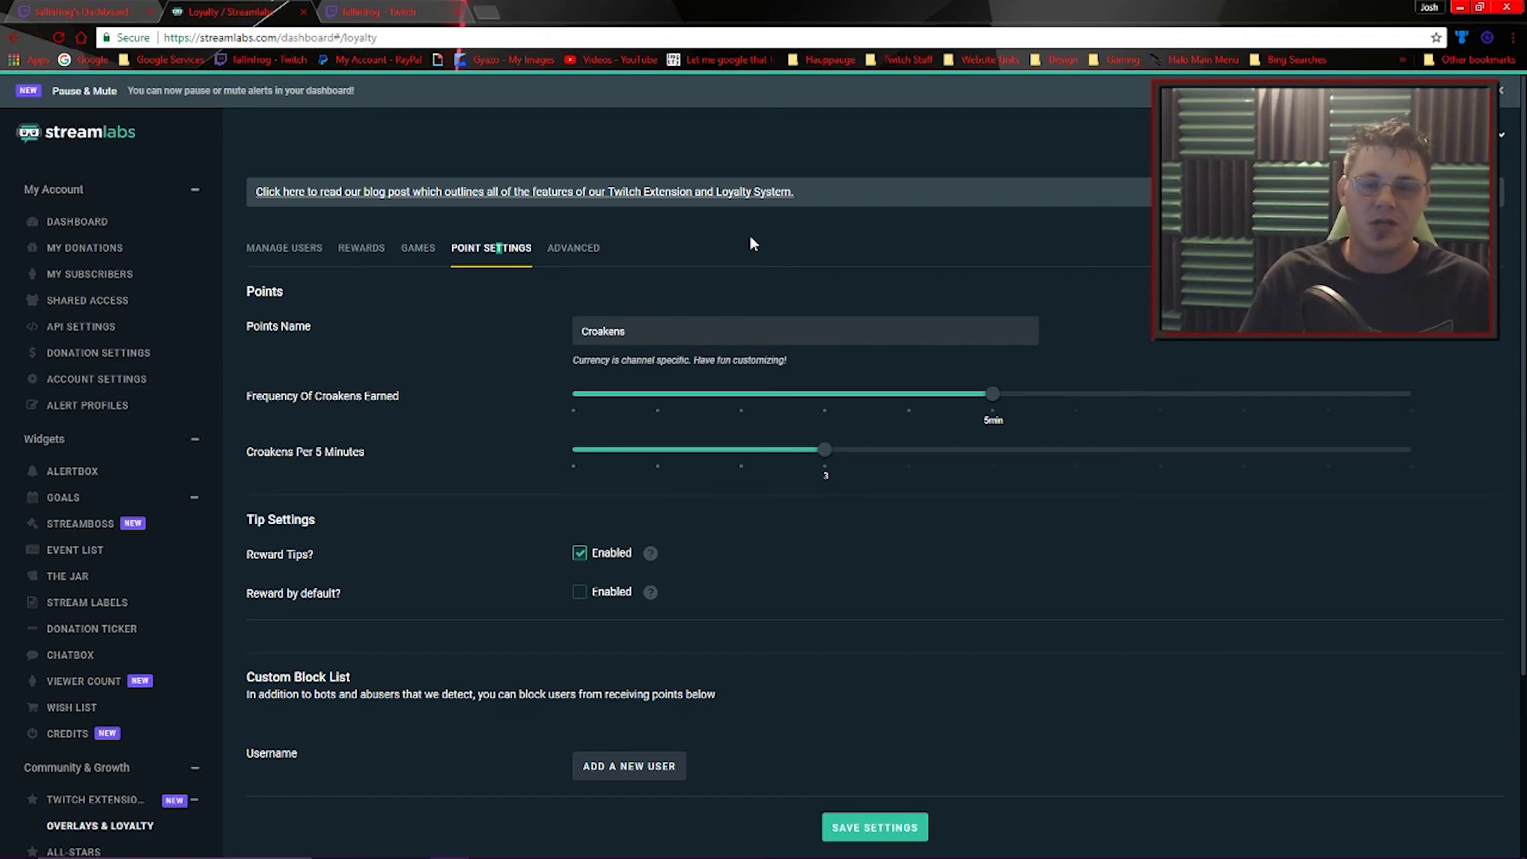
pyautogui.hotkey('ctrl', 'Tab')
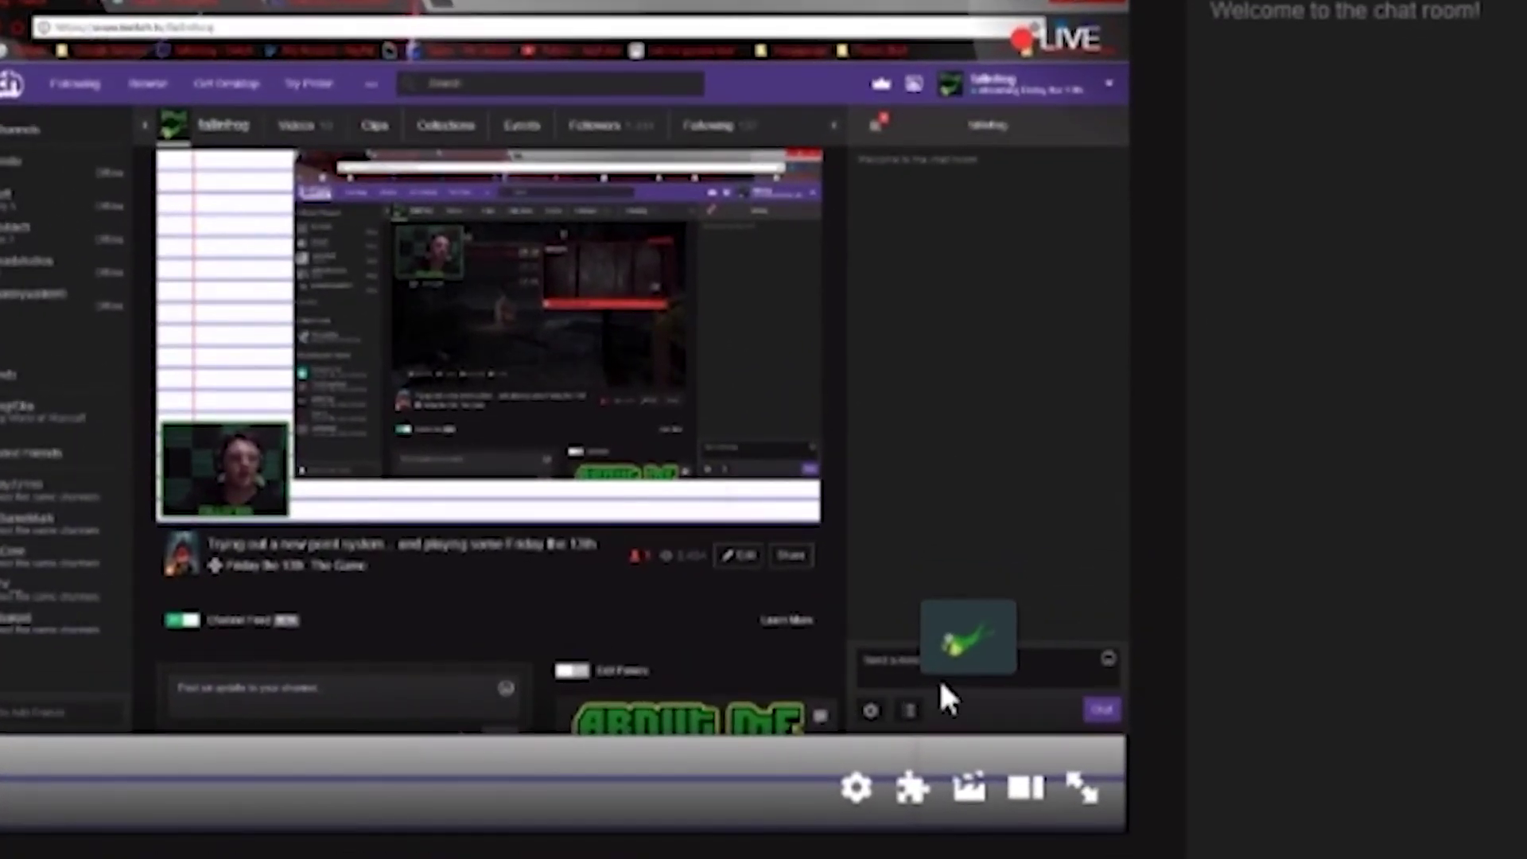
# - Play Scratchers from the loyalty extension with an 11-point wager, scratching all six spots
pyautogui.click(966, 672)
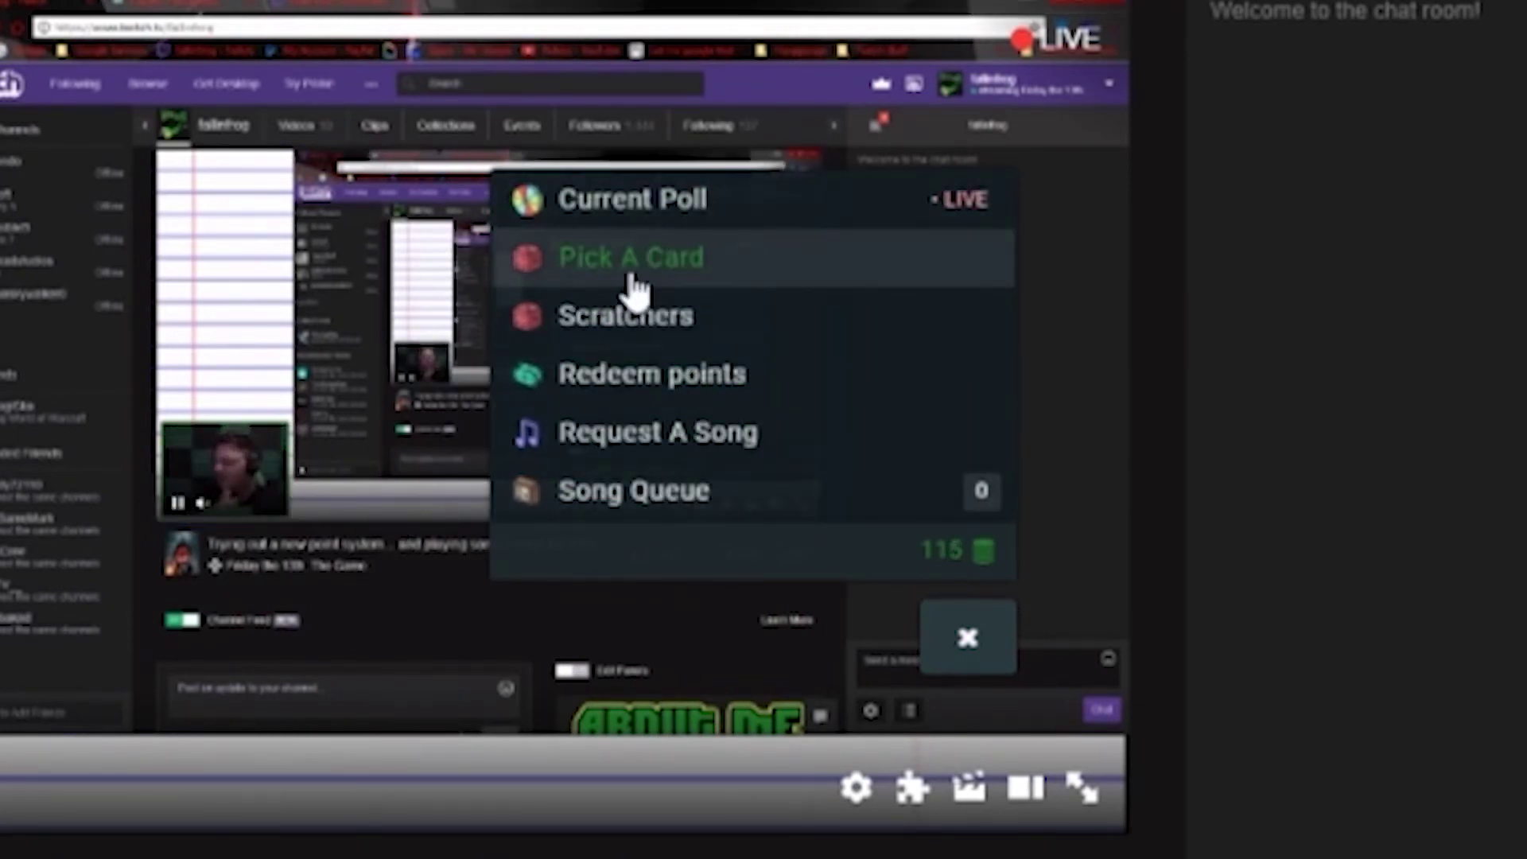
pyautogui.click(636, 322)
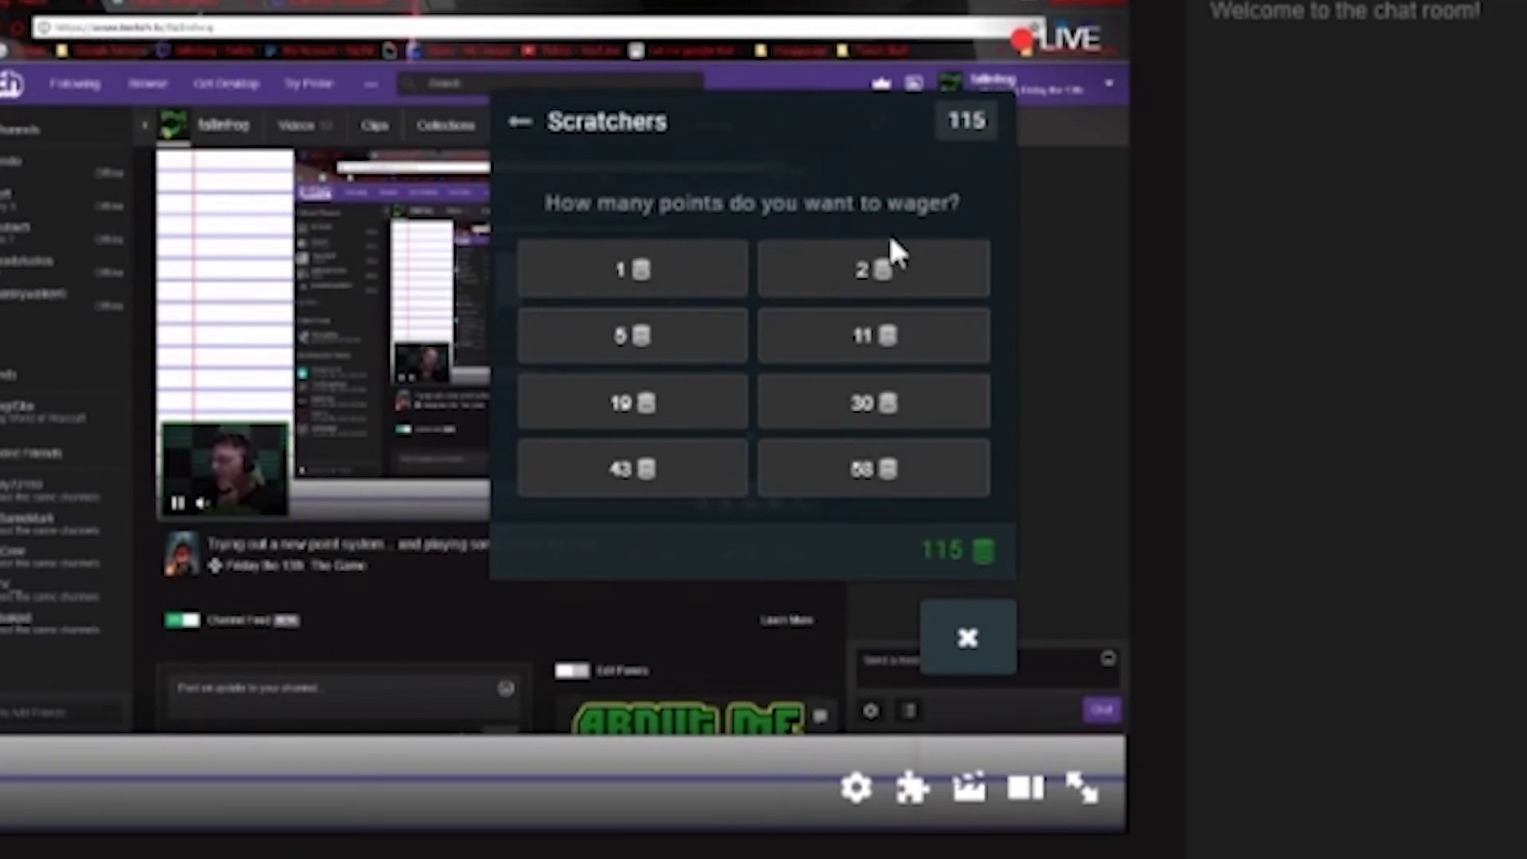
pyautogui.click(888, 335)
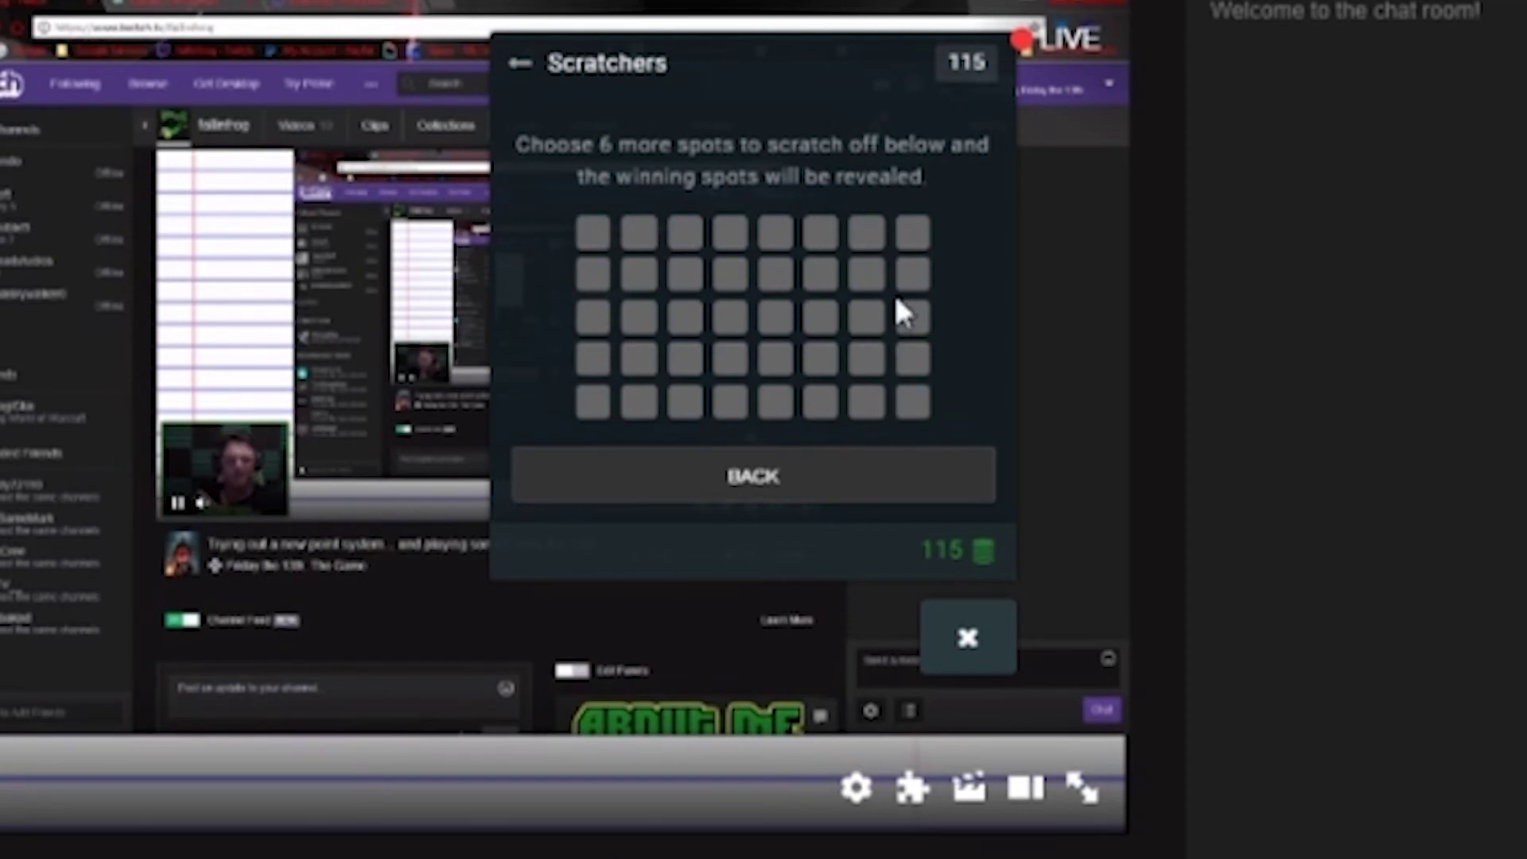
pyautogui.click(912, 275)
pyautogui.click(818, 318)
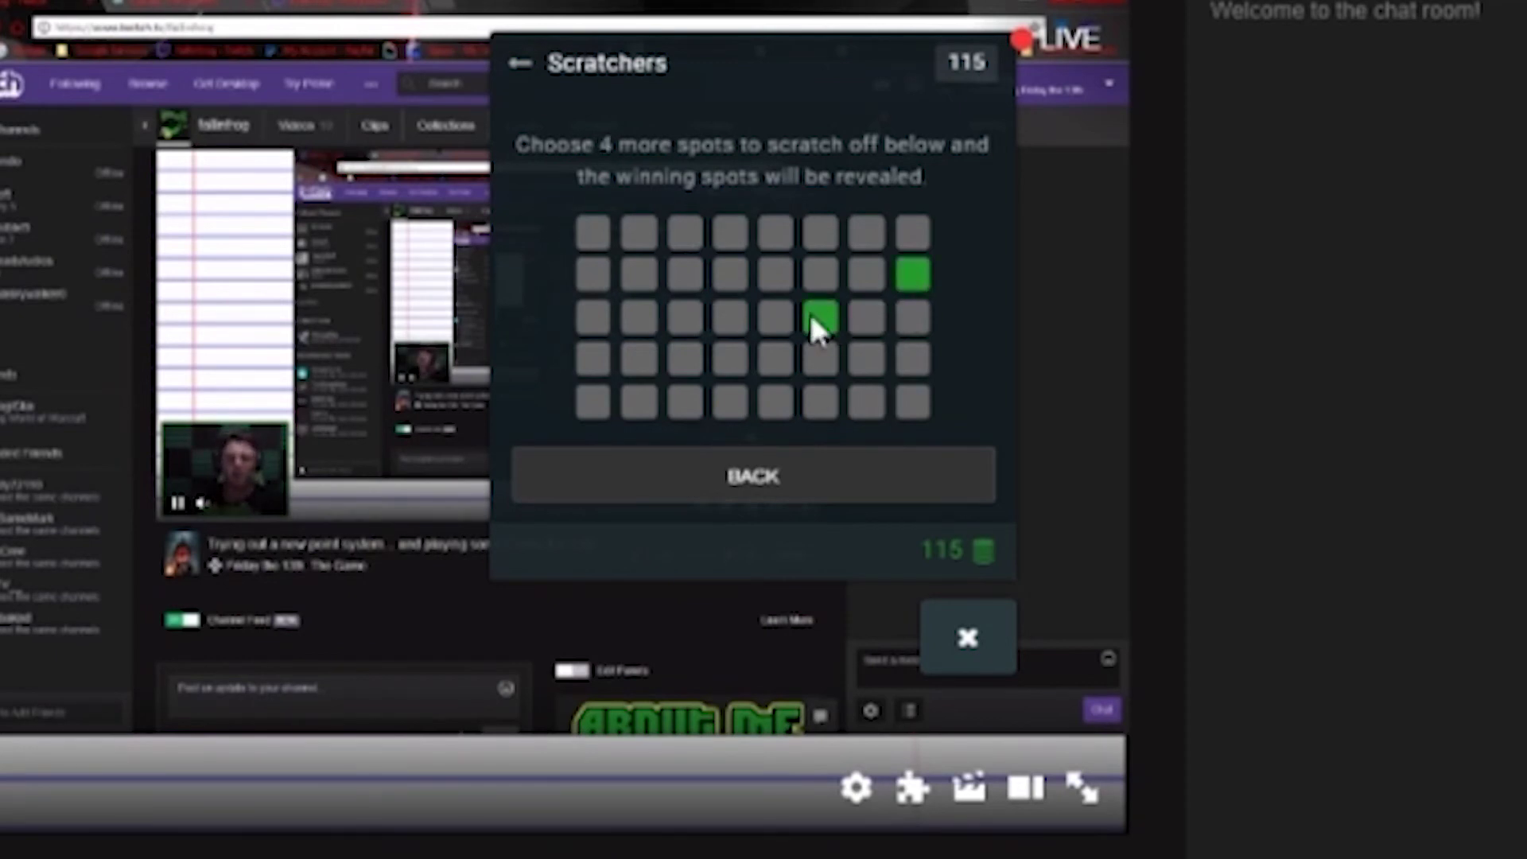
pyautogui.click(726, 365)
pyautogui.click(639, 406)
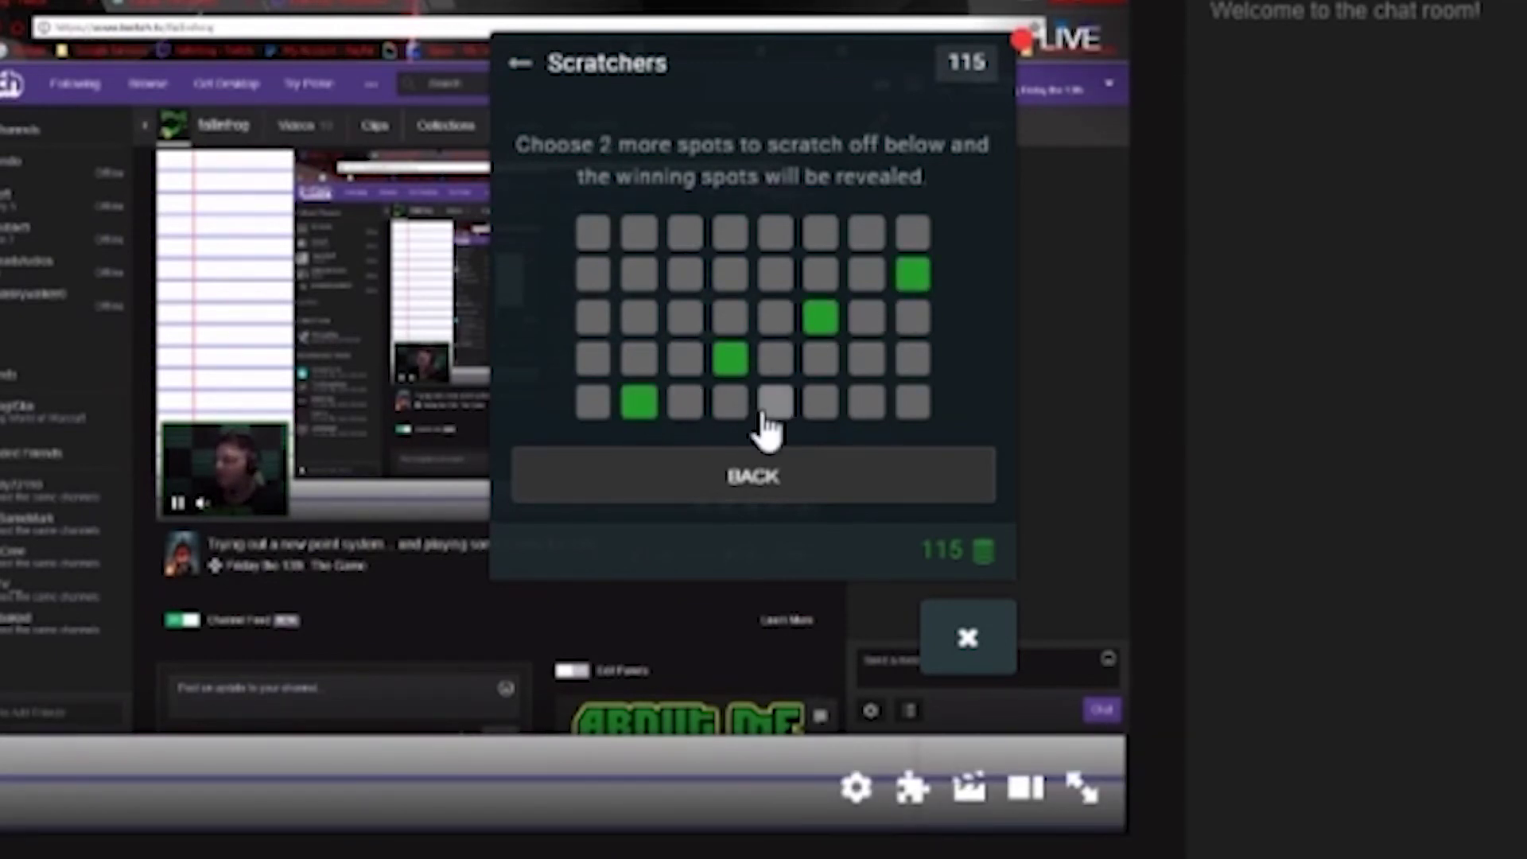
pyautogui.click(774, 402)
pyautogui.click(770, 275)
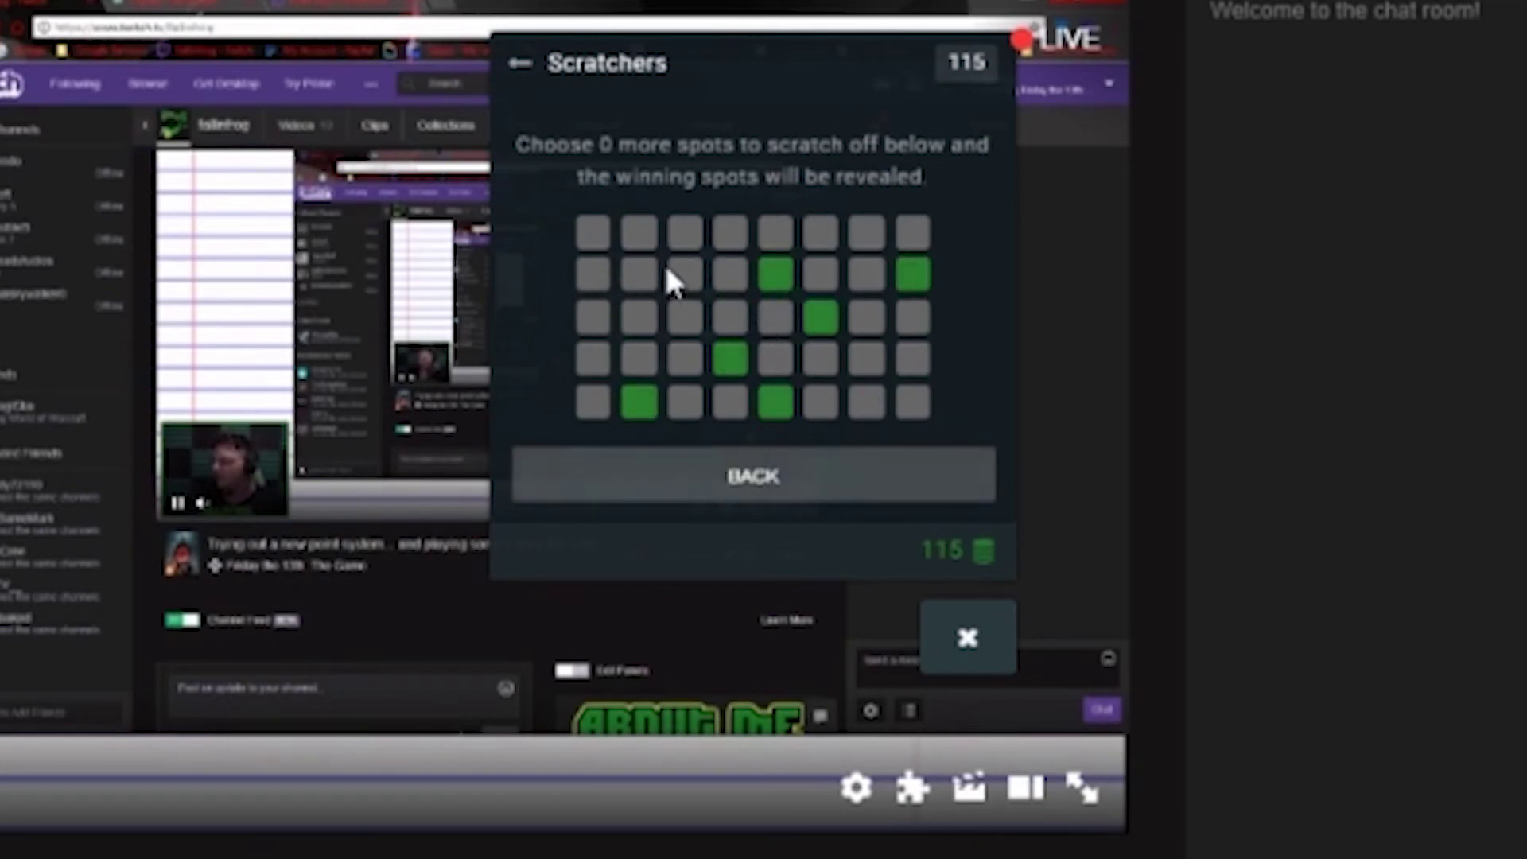